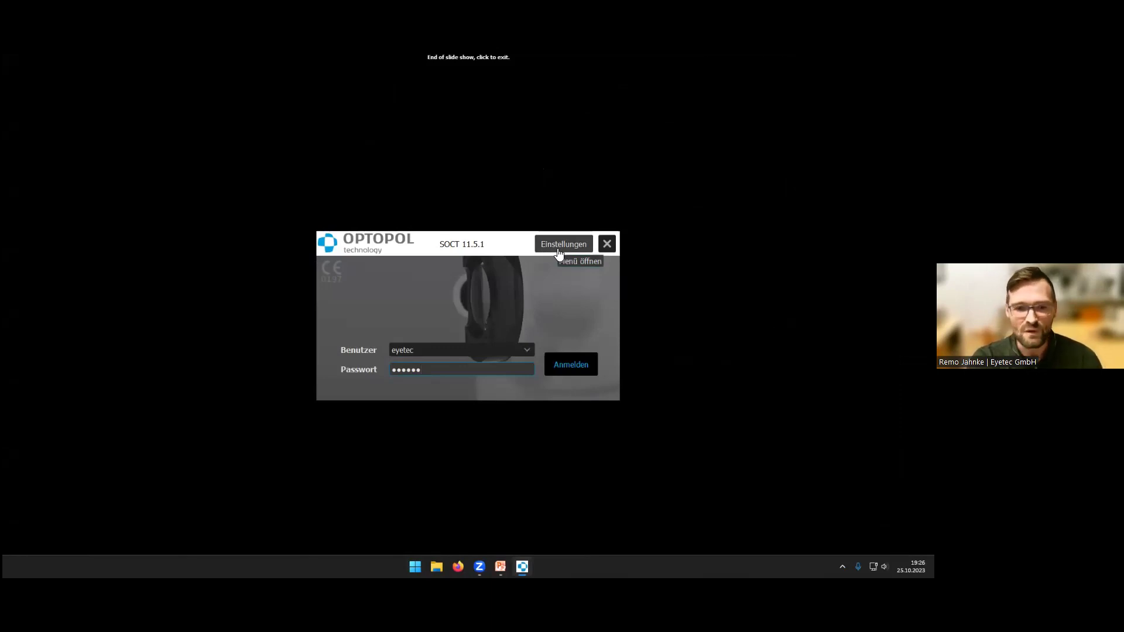
Step: Replace the practice logo in the general settings with the Eyetec logo image from the Desktop folder
left_click(559, 251)
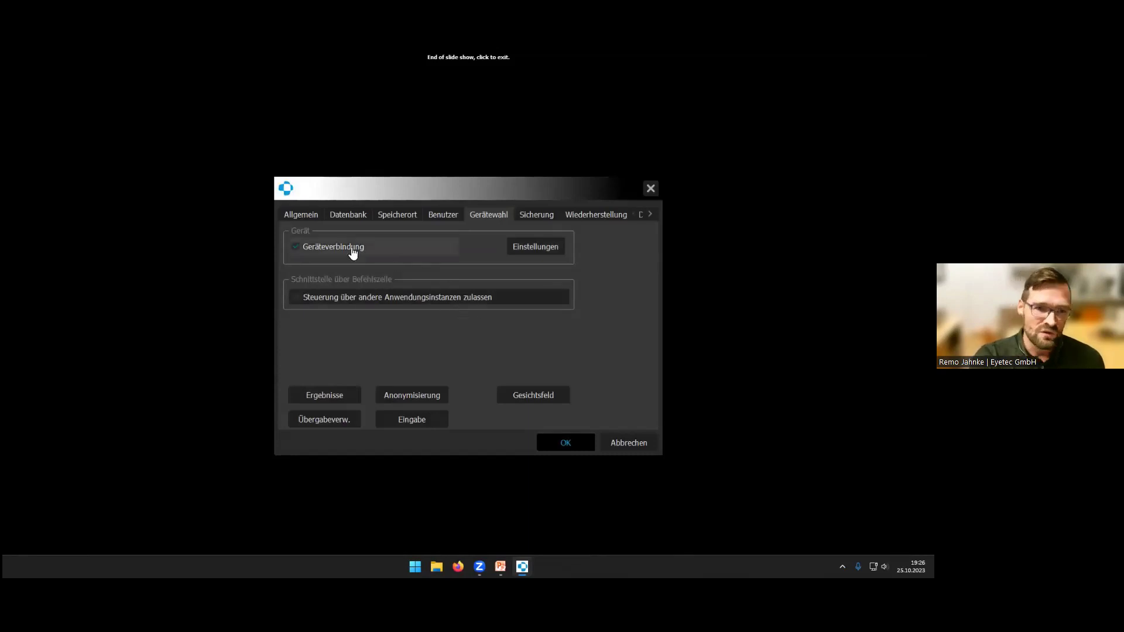
left_click(305, 217)
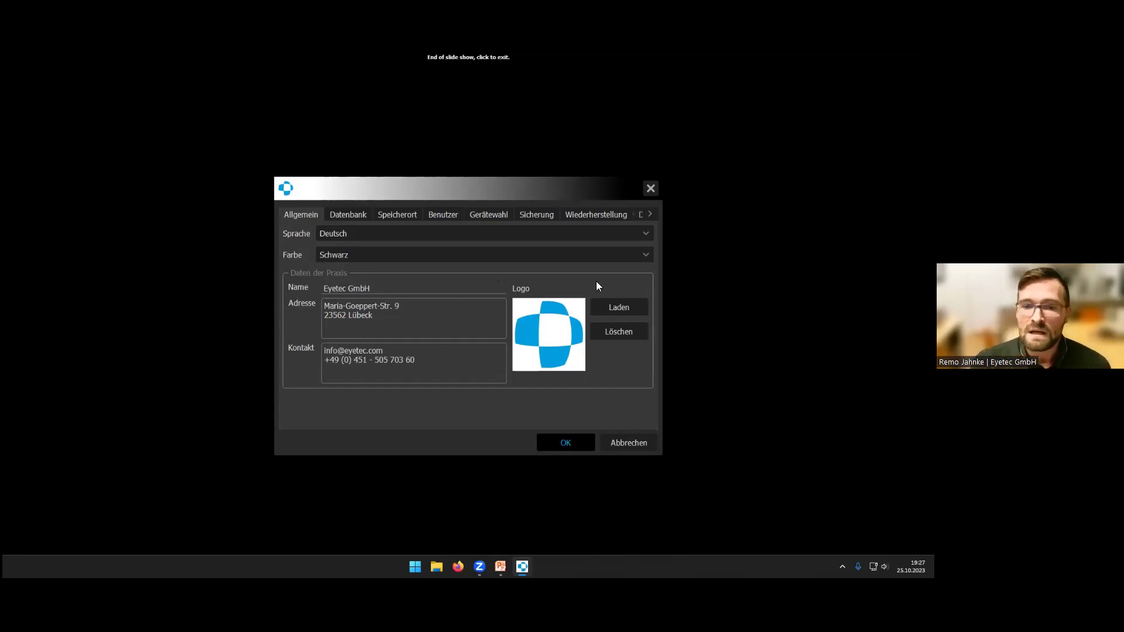
left_click(604, 316)
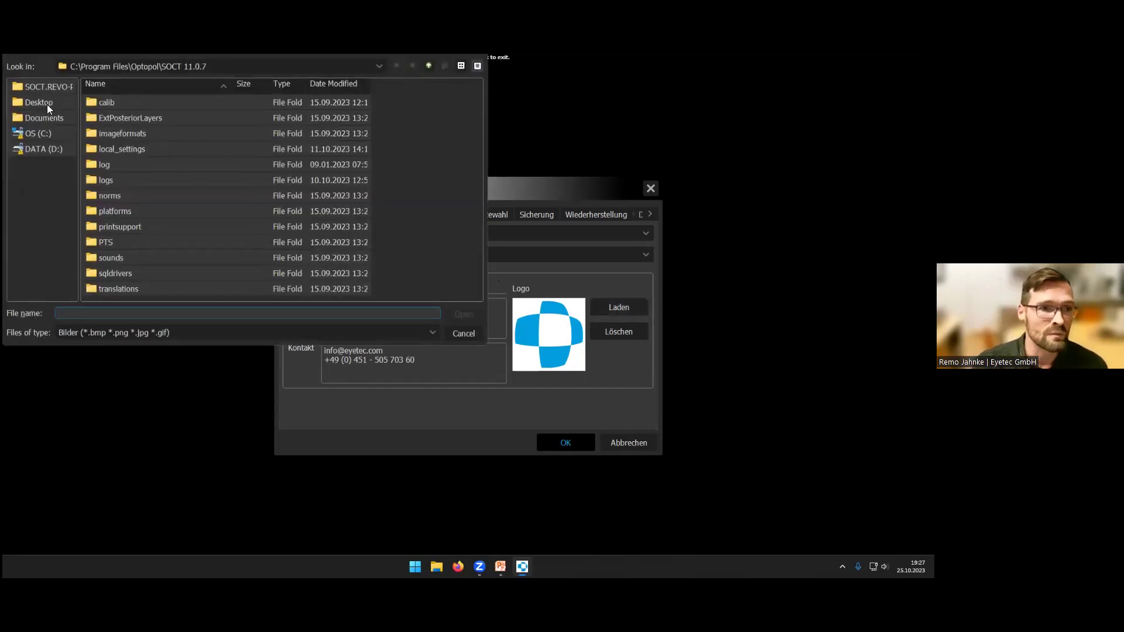
left_click(47, 104)
double_click(127, 133)
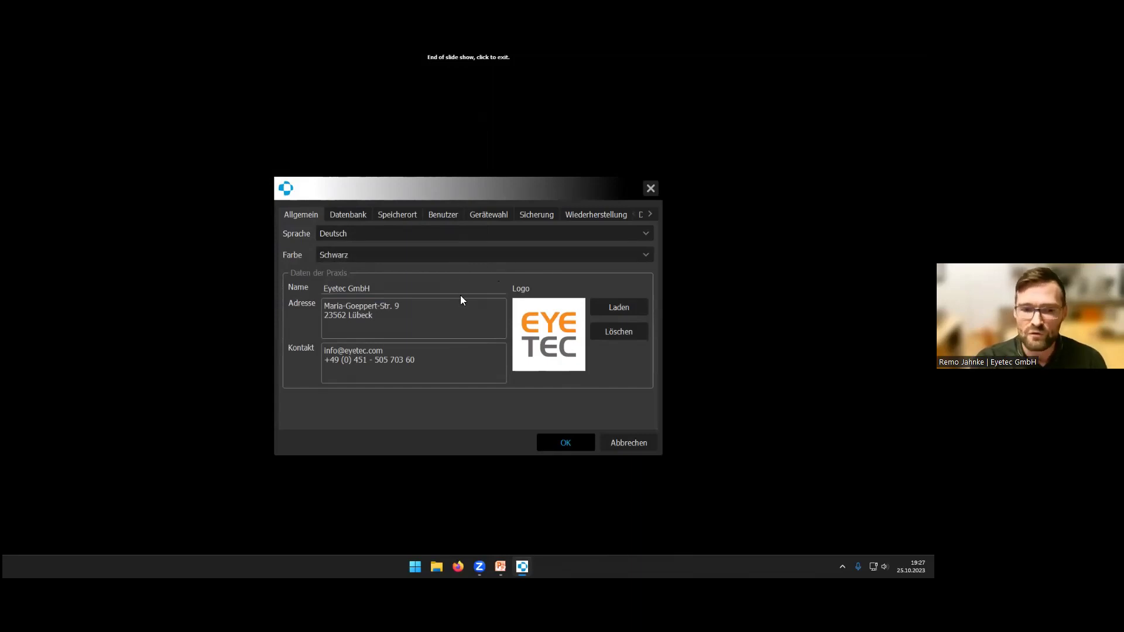
Step: Review the network database connection settings and the configured storage location for examination data
left_click(350, 217)
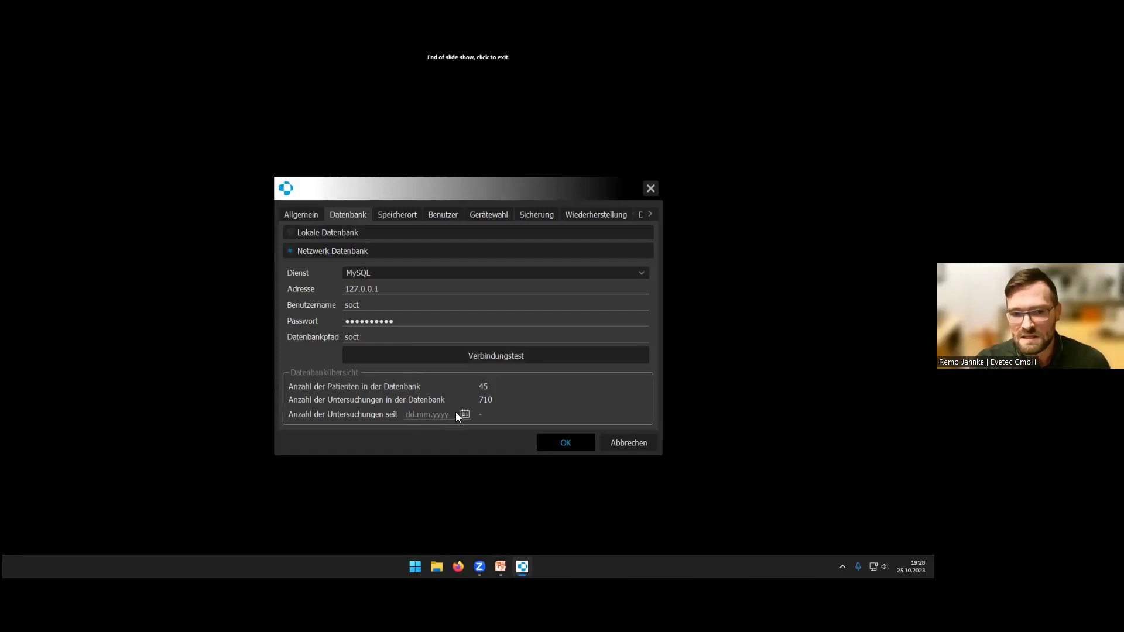
left_click(412, 217)
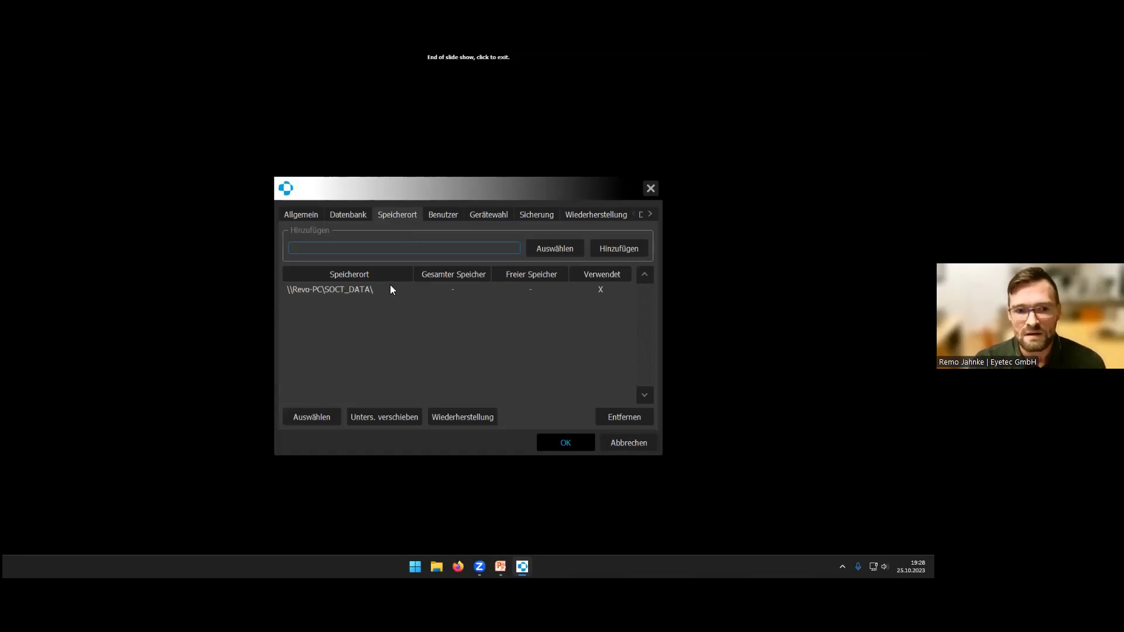
Step: Examine the rights options for a new user account, leaving the account form without creating one
left_click(436, 218)
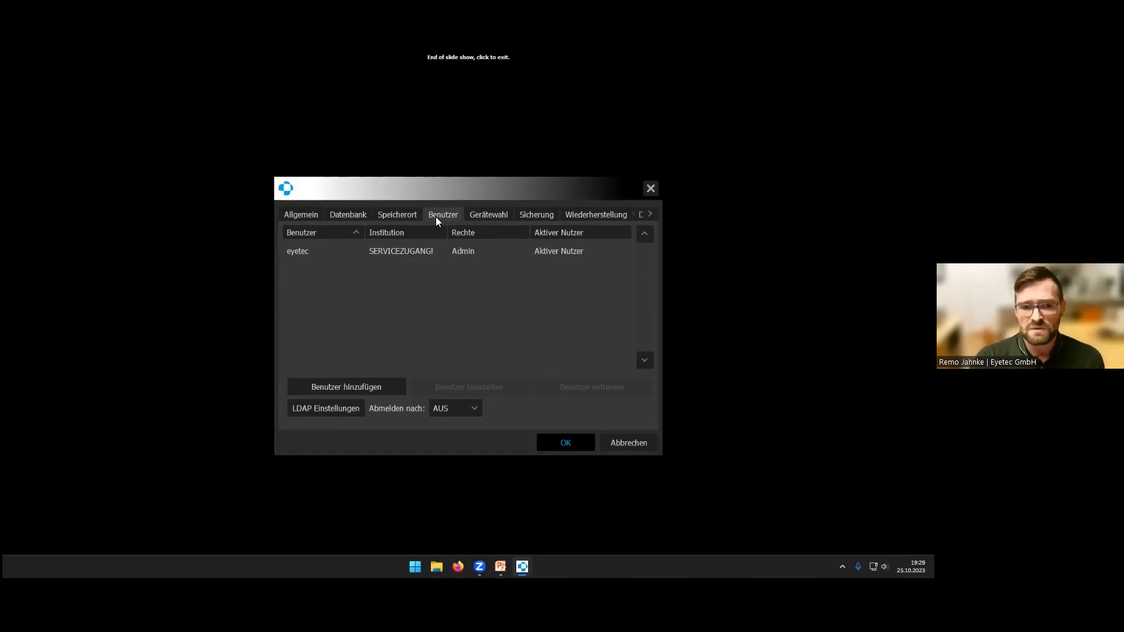
left_click(363, 391)
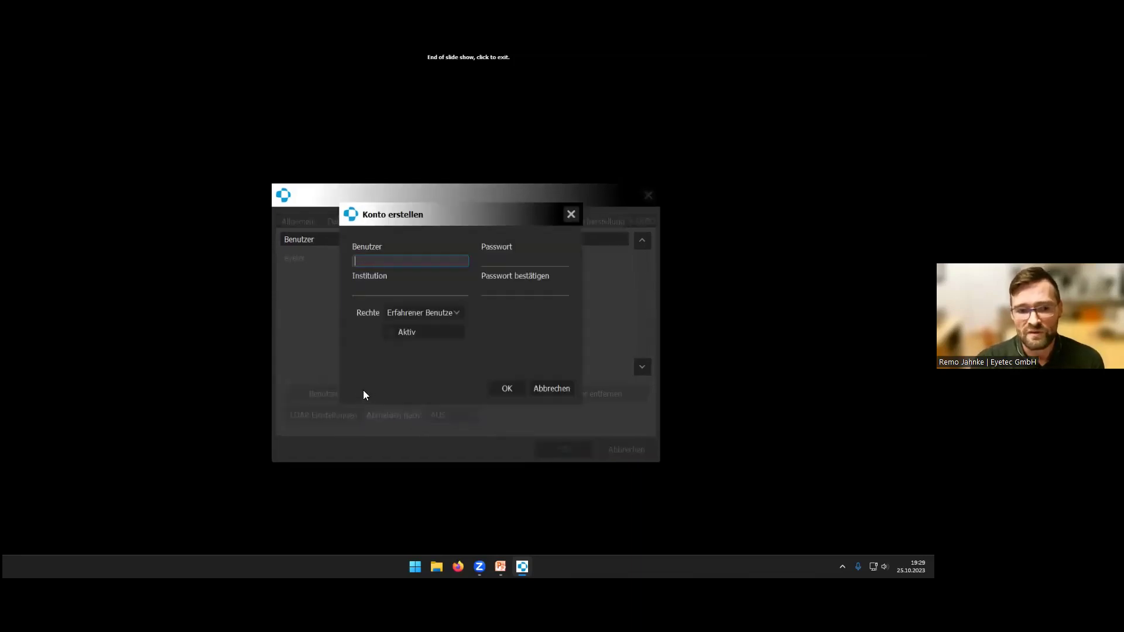
left_click(425, 314)
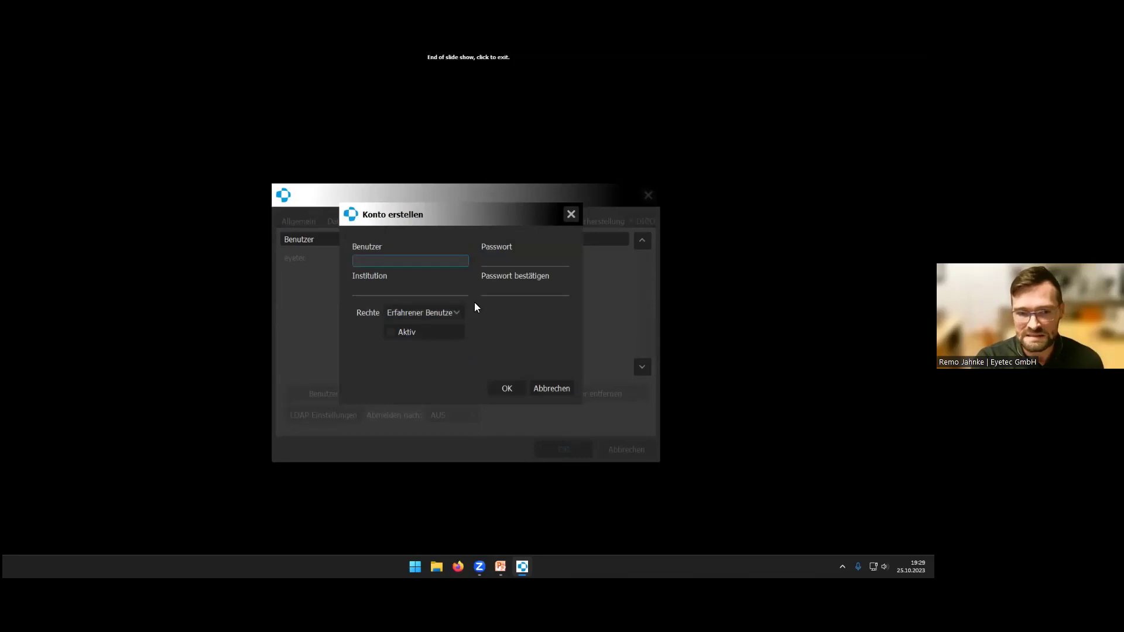
left_click(541, 390)
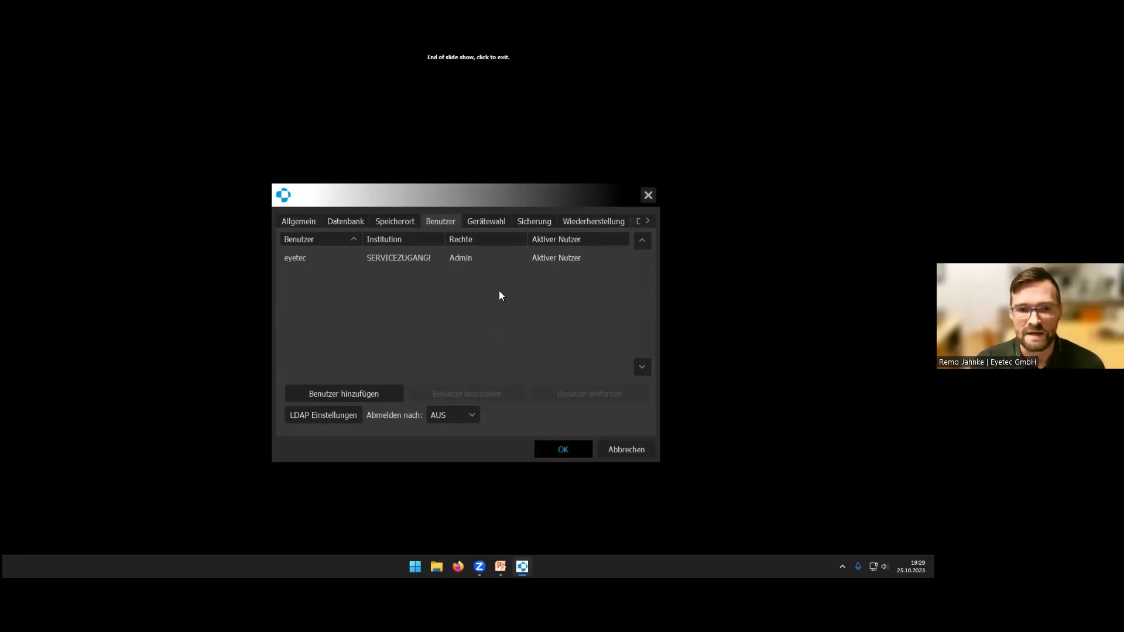
Step: Review the device's parameters, scan protocols and voice guidance settings, and close them by saving
left_click(500, 228)
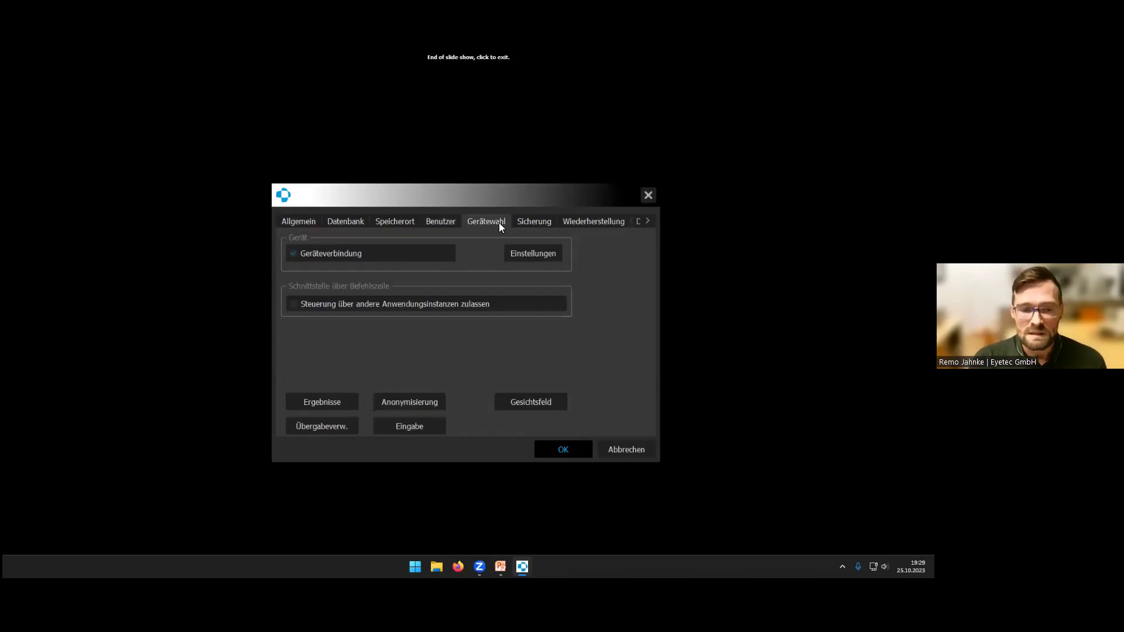
left_click(518, 255)
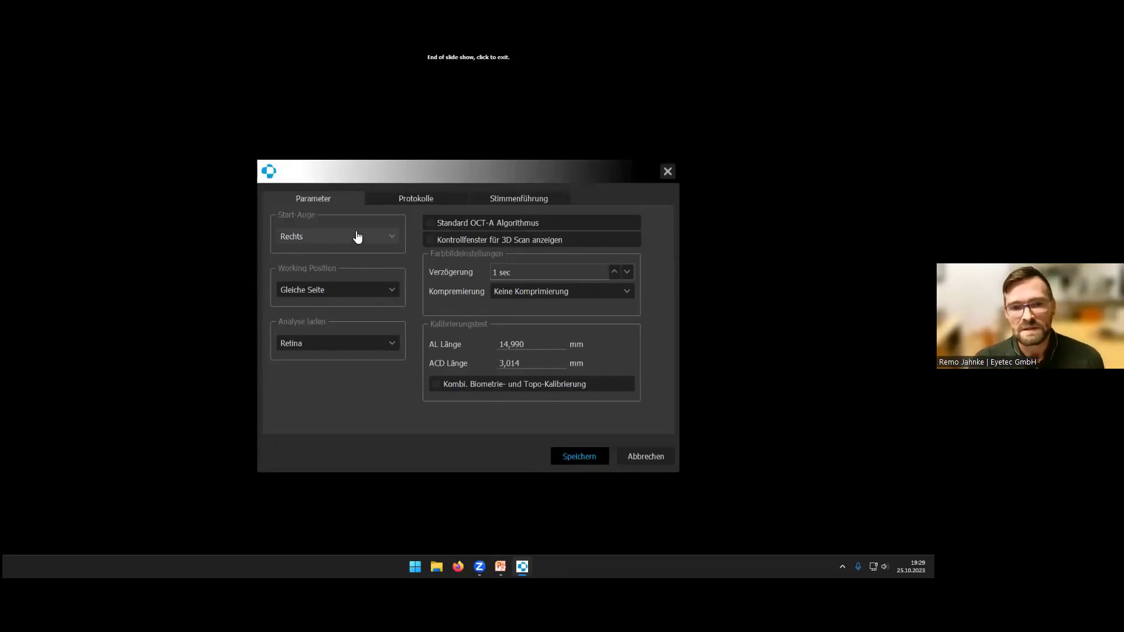
left_click(420, 201)
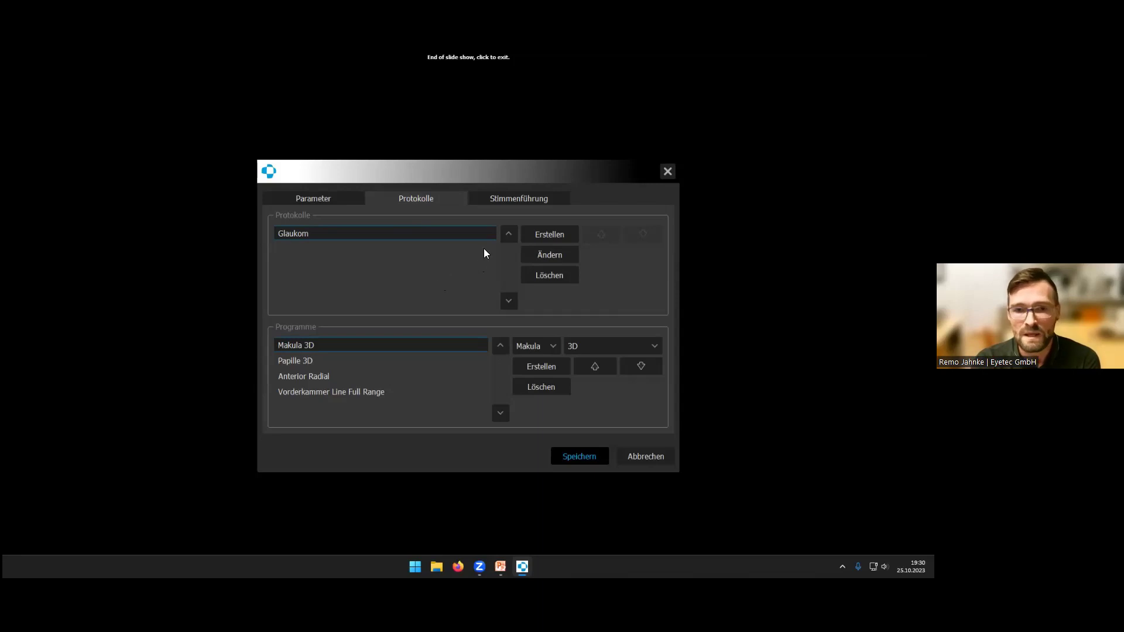
left_click(518, 199)
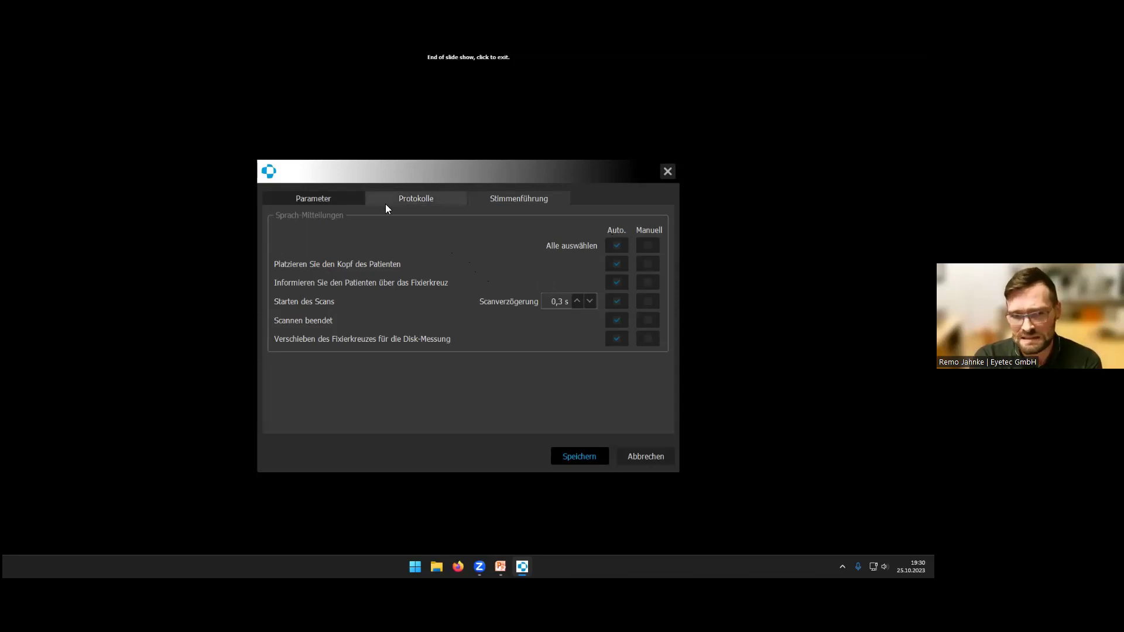
left_click(349, 200)
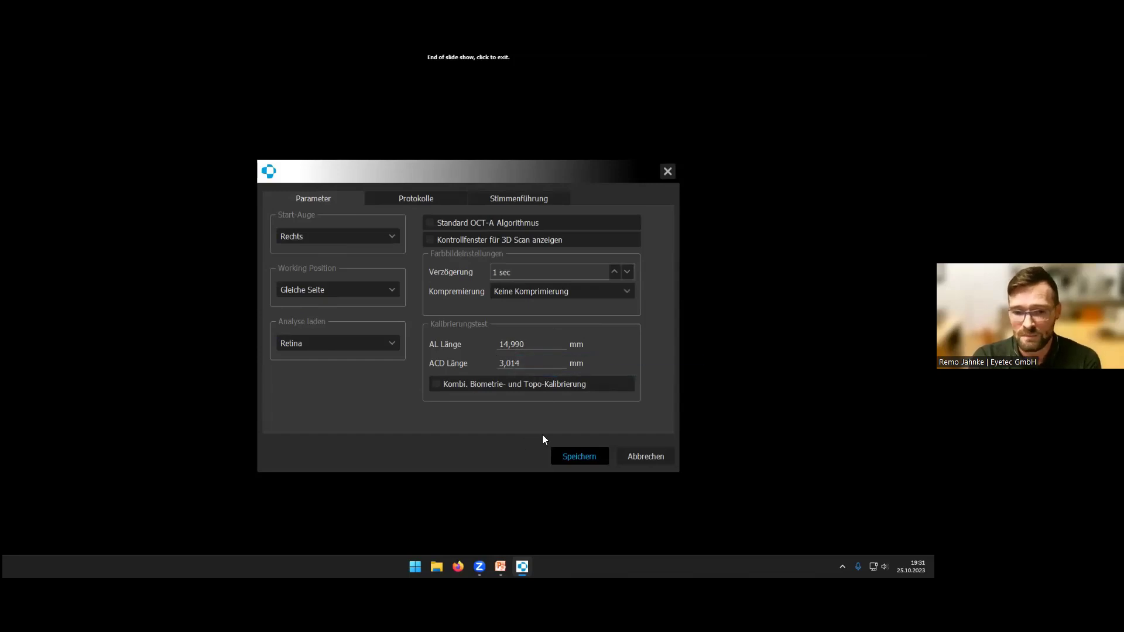
left_click(578, 459)
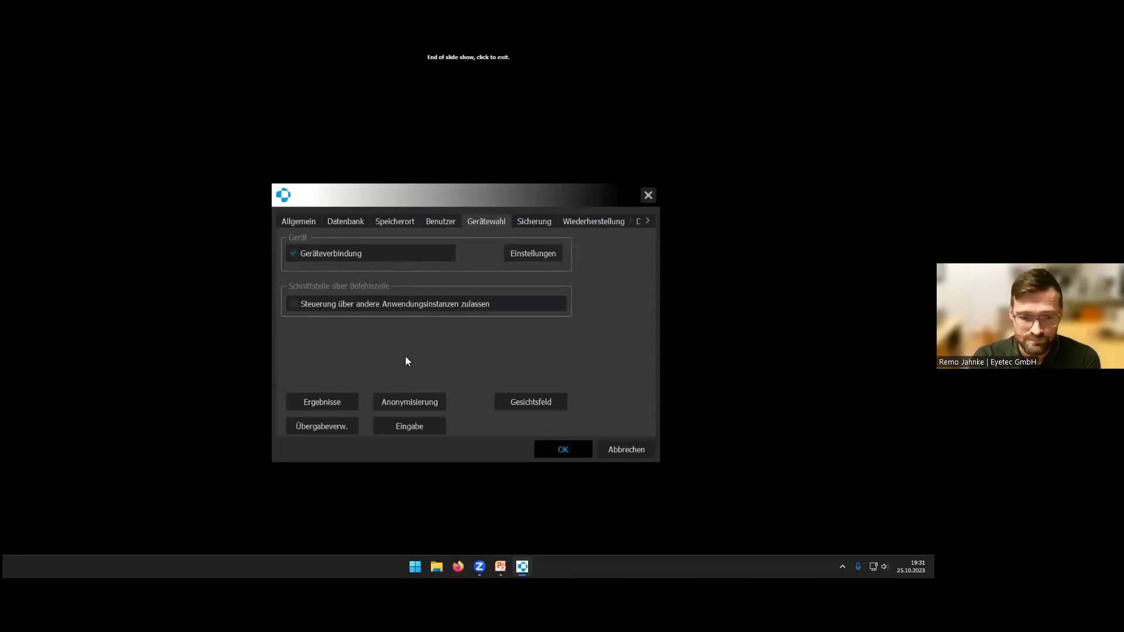
Step: Compare the transfer details of the Makula and PDF Export entries in the transfer management, and confirm the dialog
left_click(319, 429)
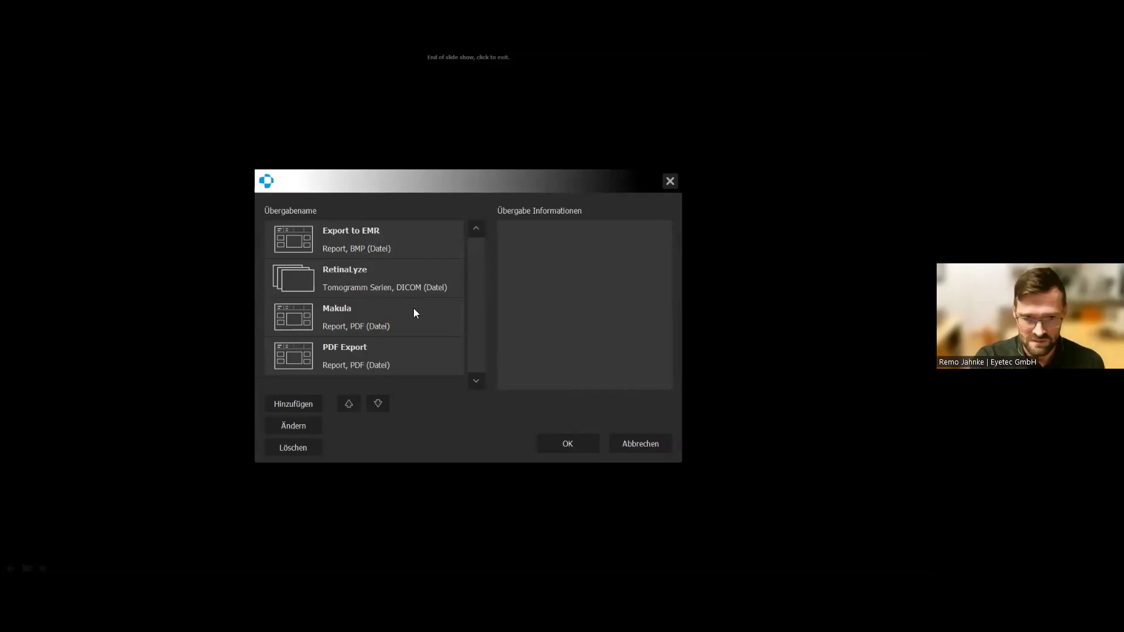
left_click(376, 322)
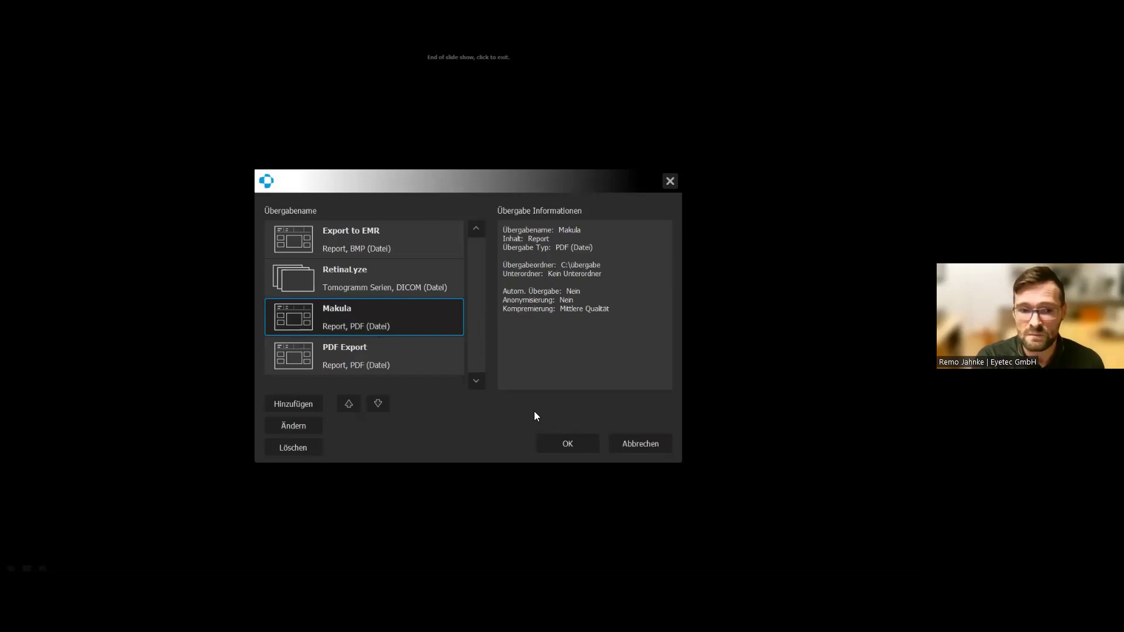
left_click(372, 359)
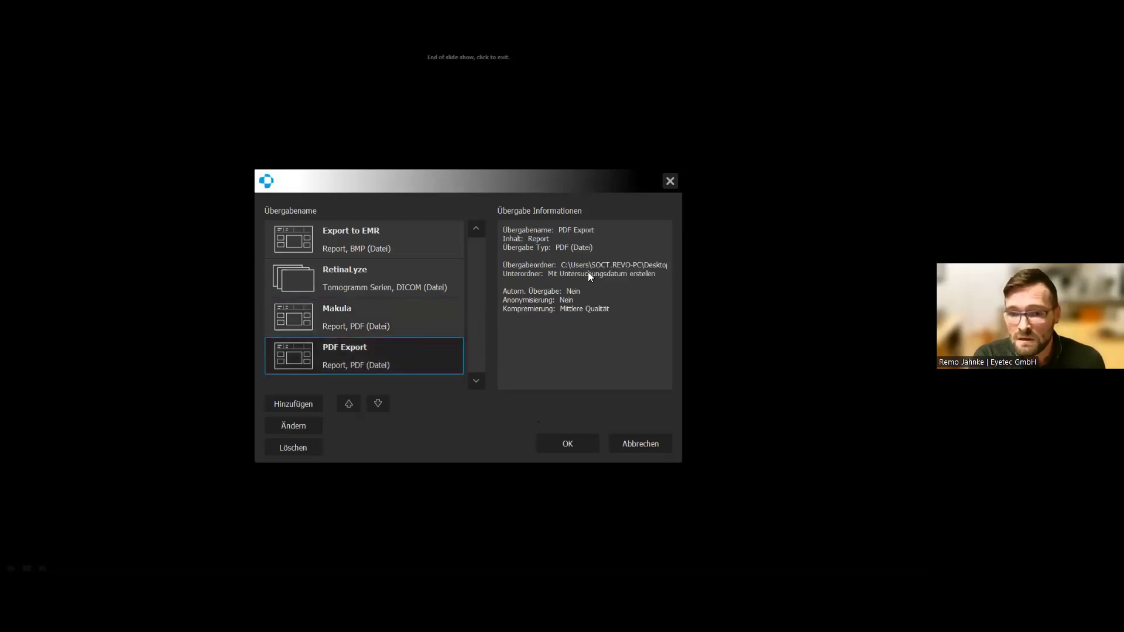
left_click(428, 322)
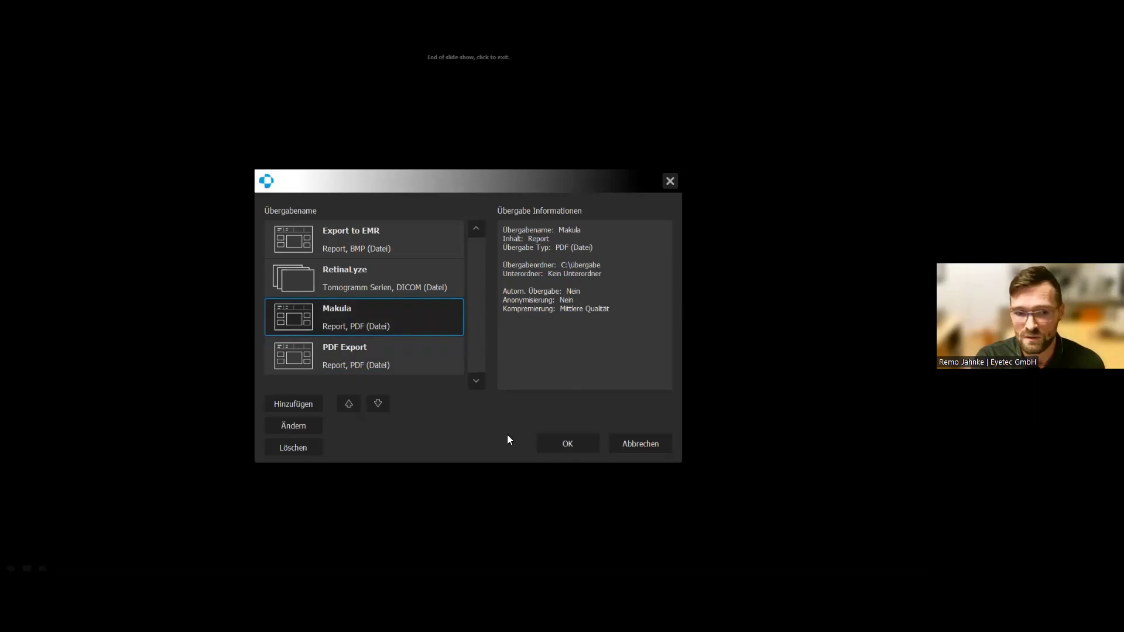
left_click(580, 447)
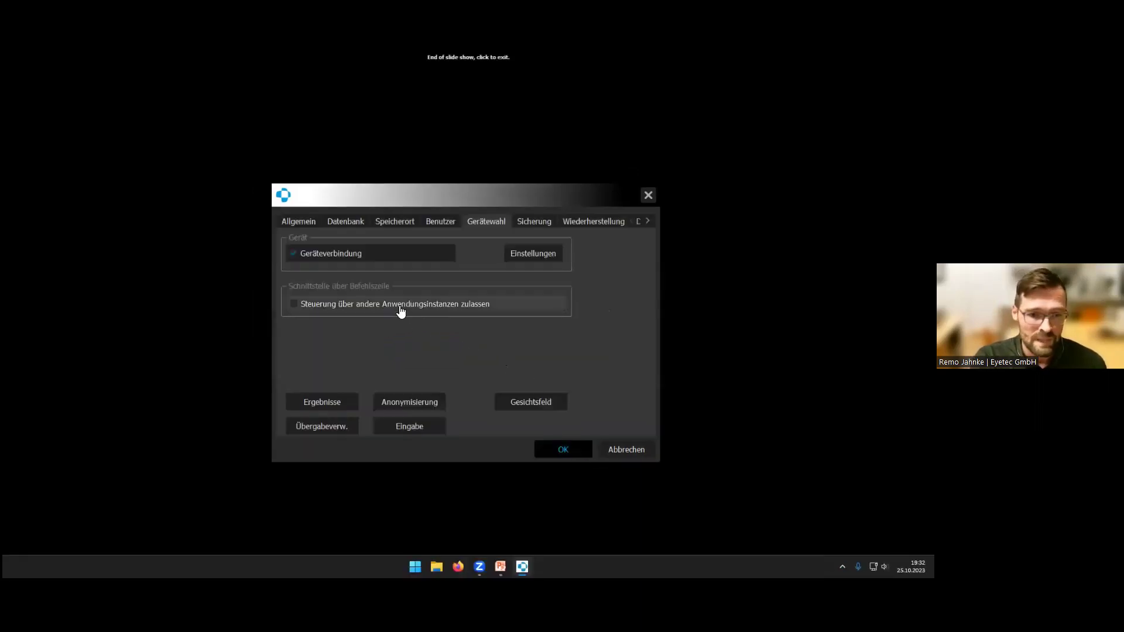
Step: Try the mandatory option for the patient ID in the input settings, return it to Standard and confirm
left_click(399, 431)
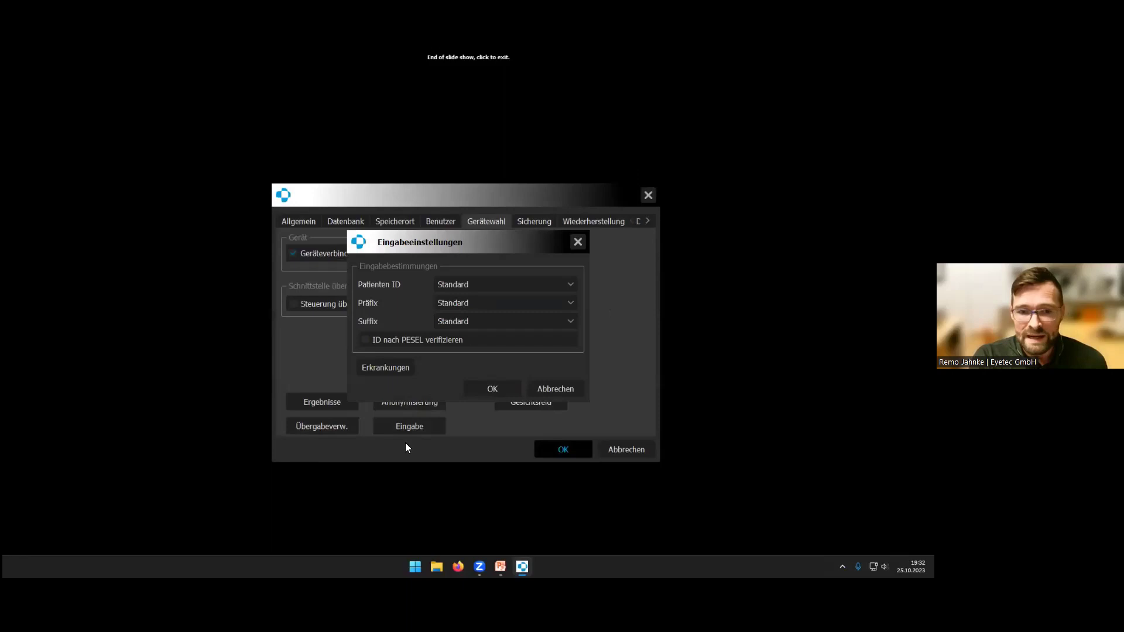
left_click(462, 284)
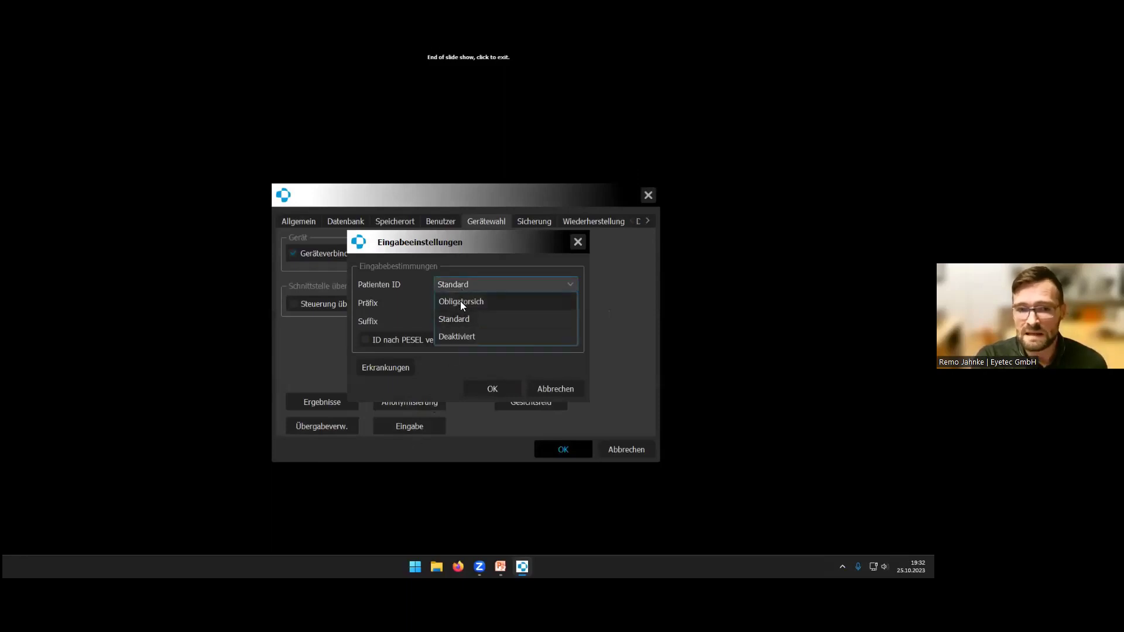
left_click(460, 301)
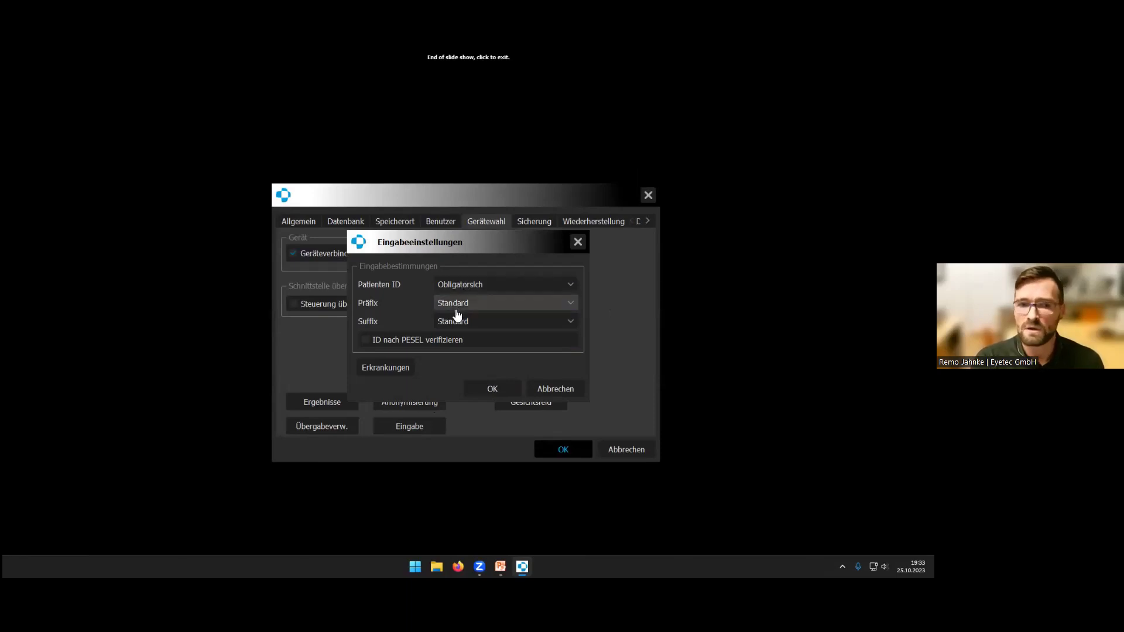
left_click(471, 289)
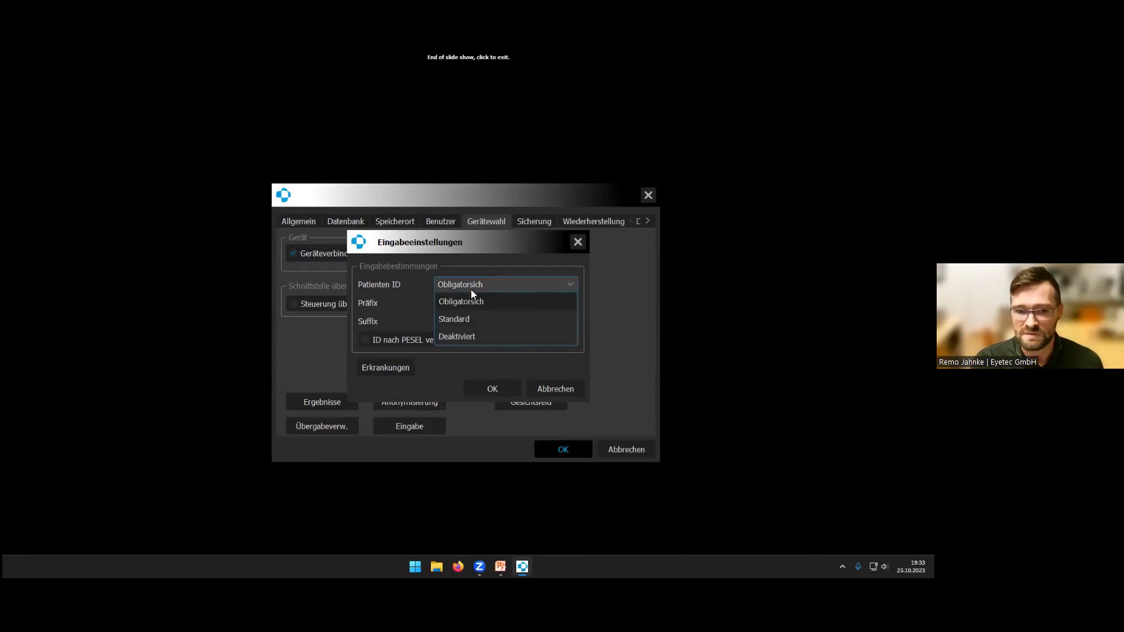
left_click(463, 320)
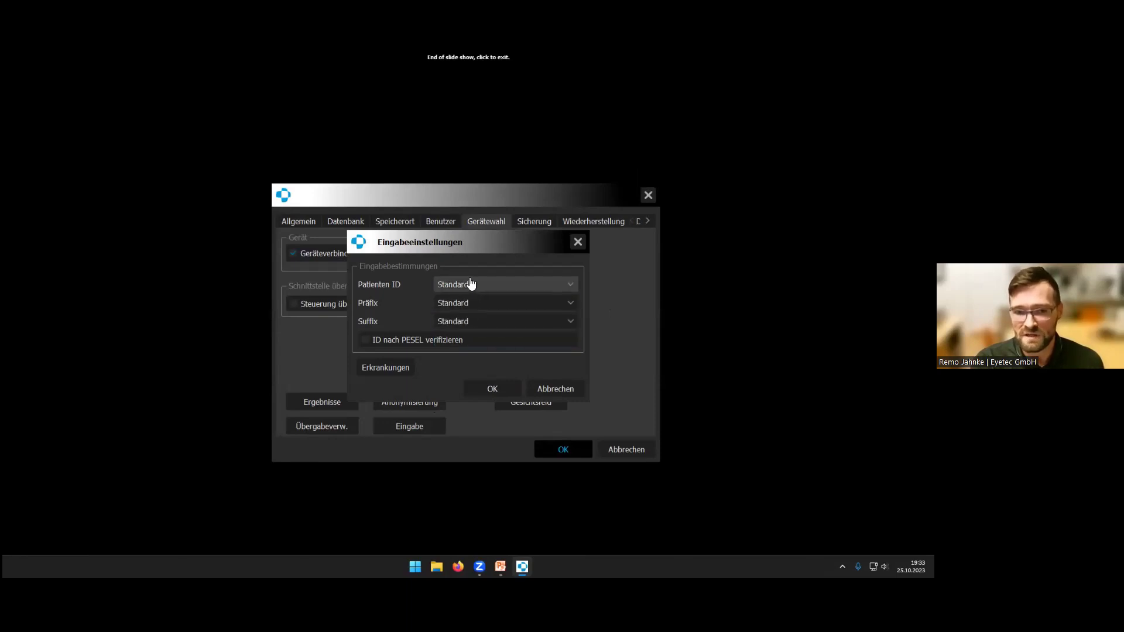
left_click(491, 389)
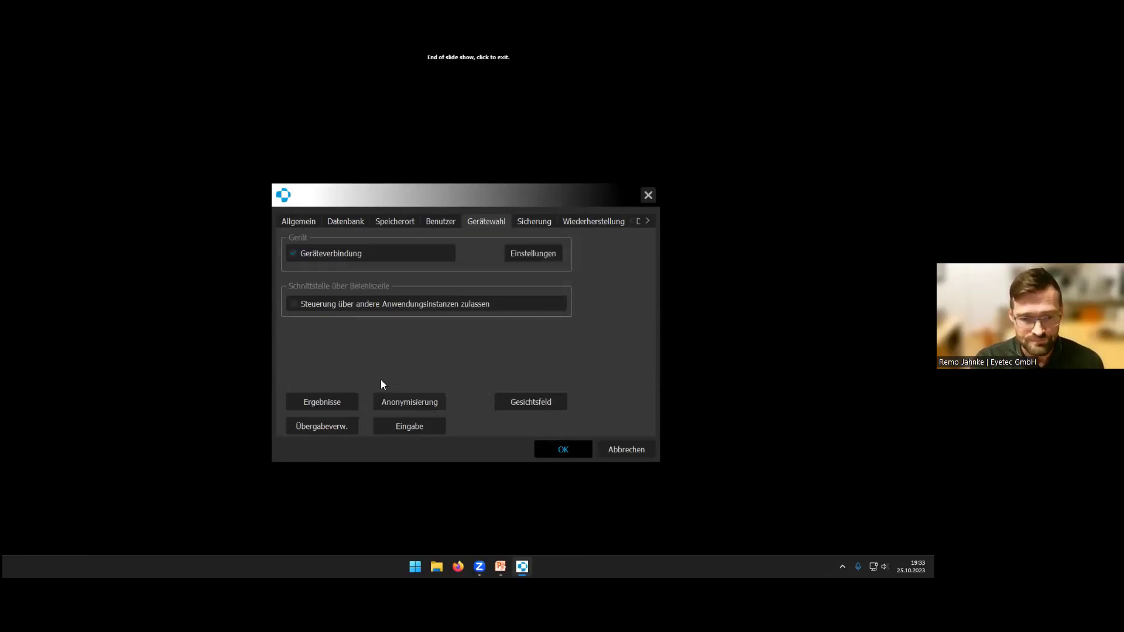
Step: Examine the export anonymization options and the visual field PTS communication settings, closing both without saving
left_click(423, 403)
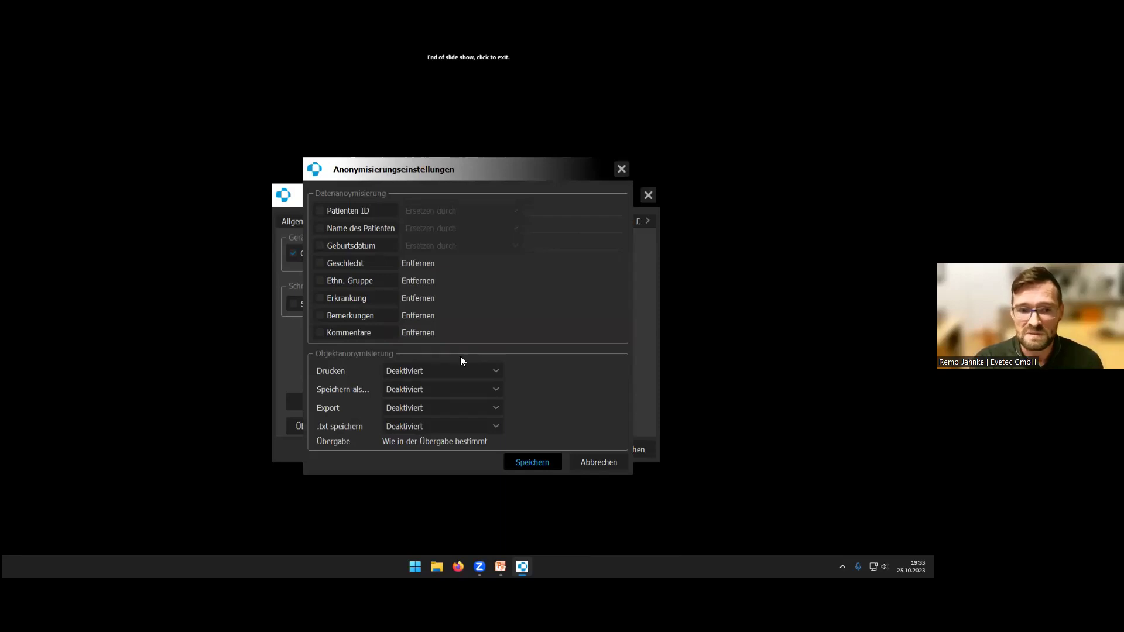
left_click(449, 412)
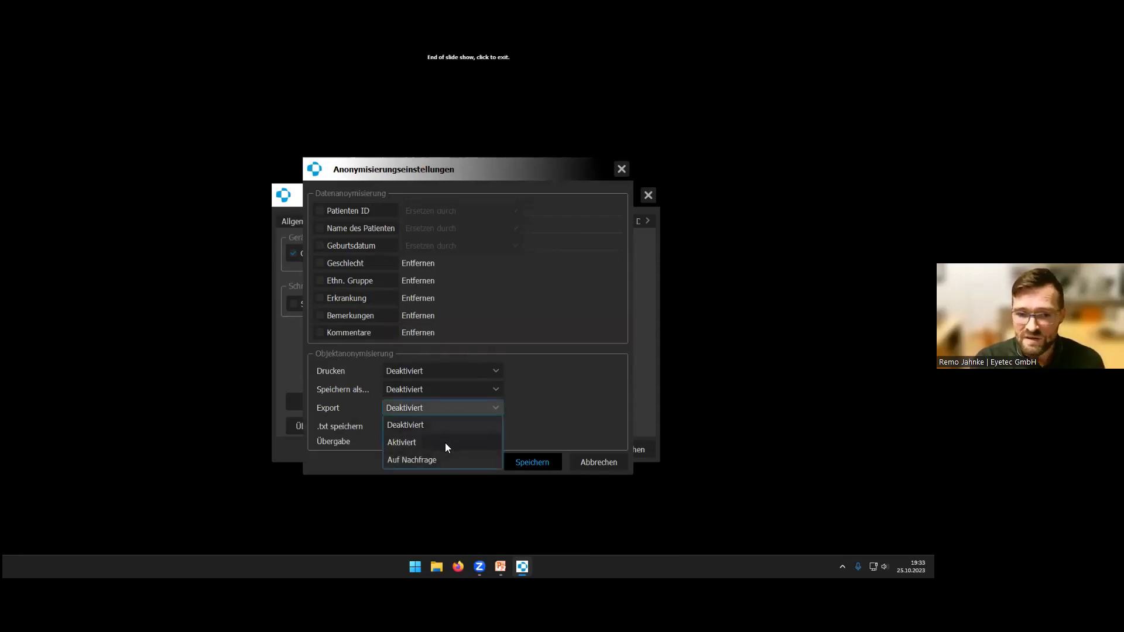
left_click(561, 411)
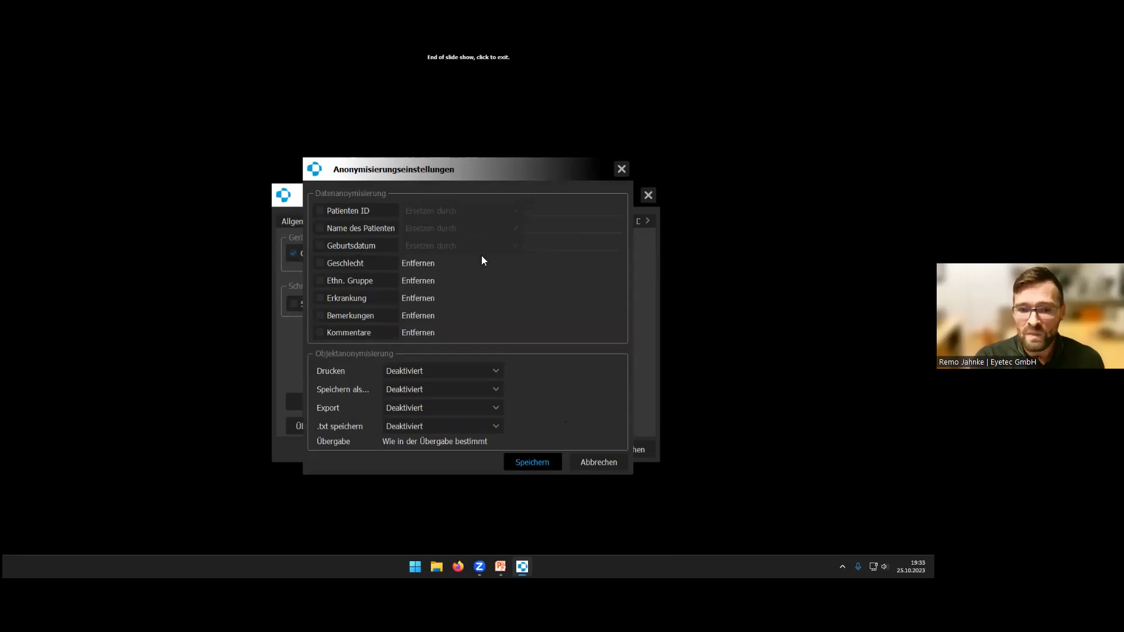
left_click(598, 462)
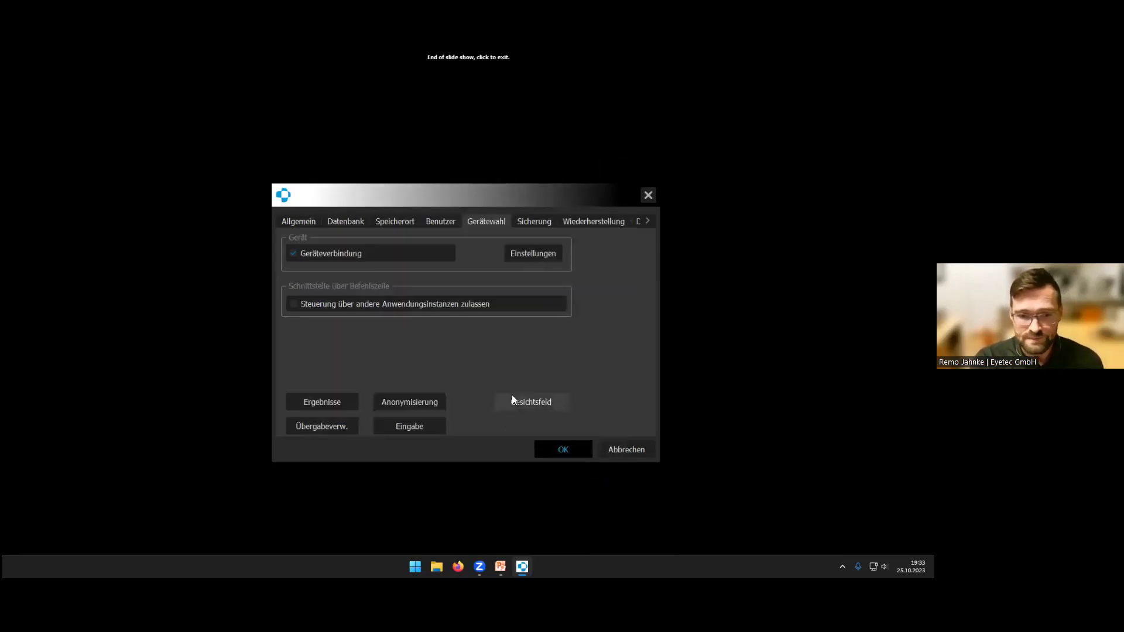
left_click(539, 409)
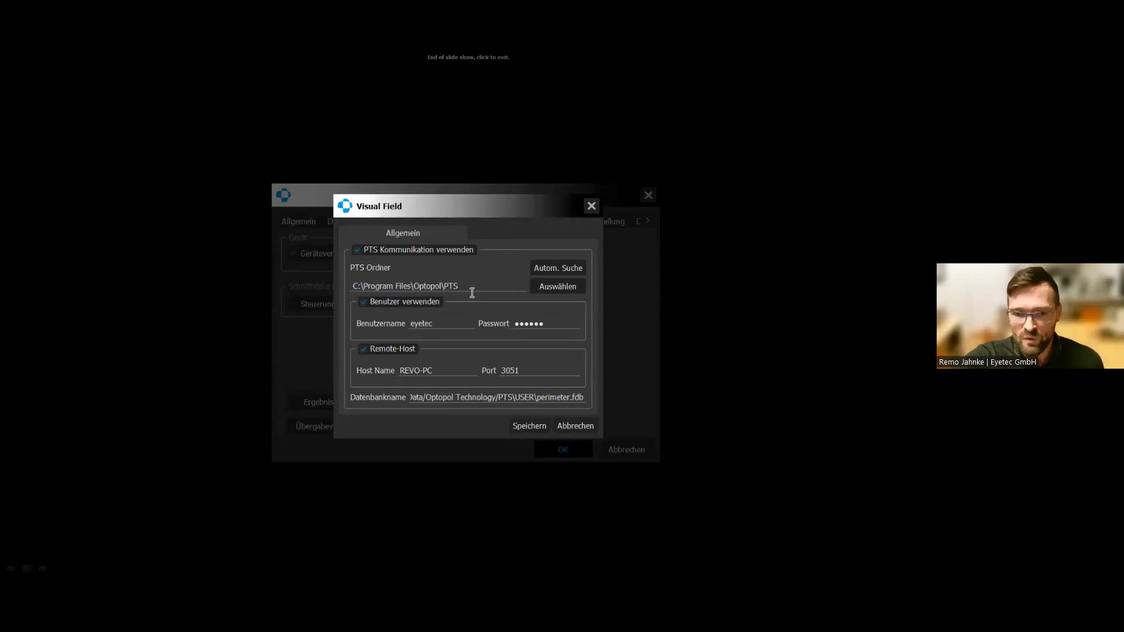
left_click(578, 428)
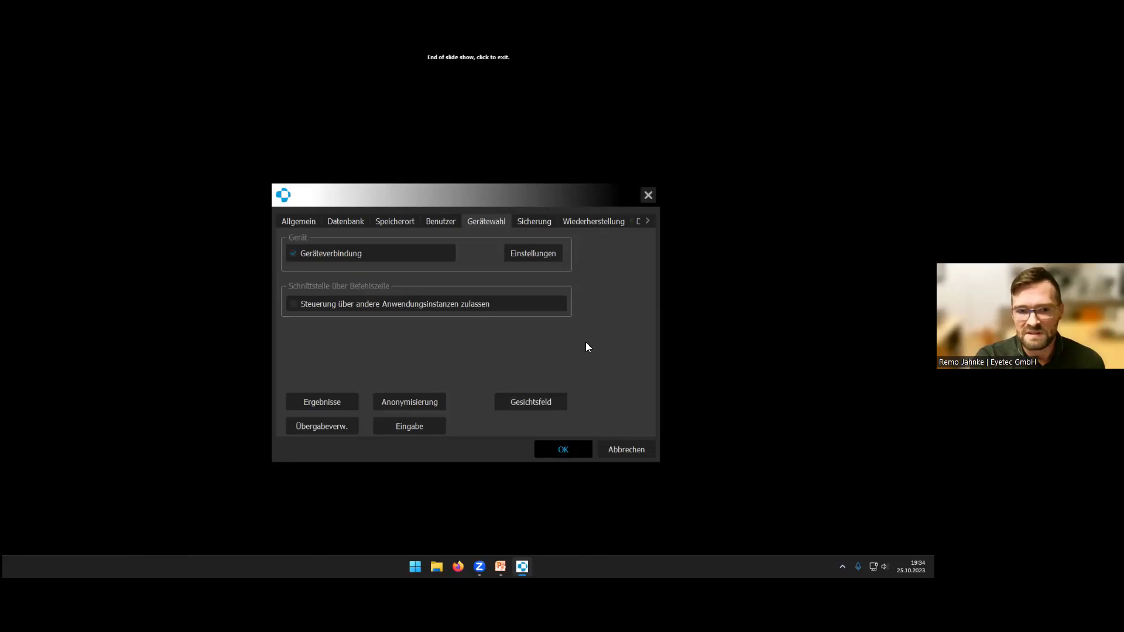
Step: Review the backup settings with their history and the data restore options
left_click(547, 227)
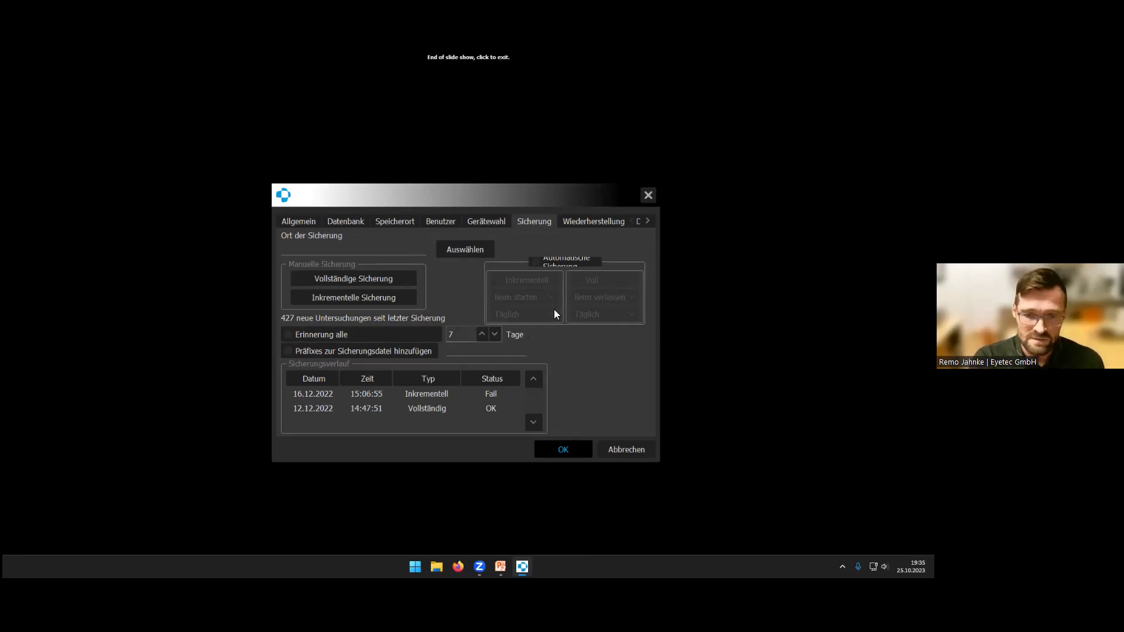
left_click(596, 226)
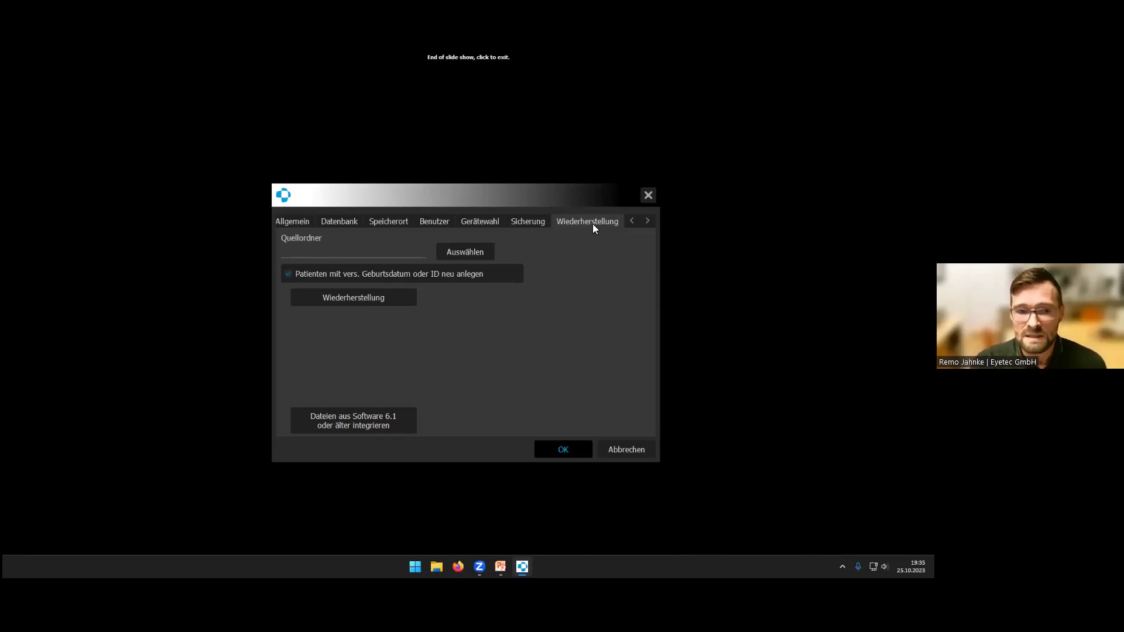
Step: Review the DICOM settings and the software version information, and confirm the settings dialog
left_click(647, 220)
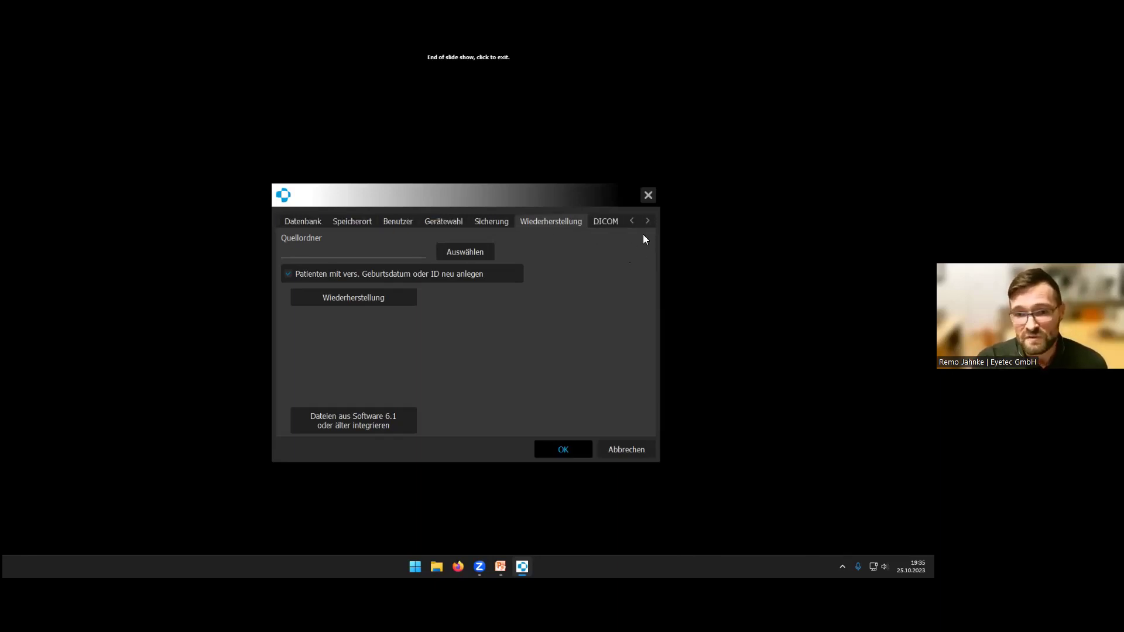
left_click(647, 221)
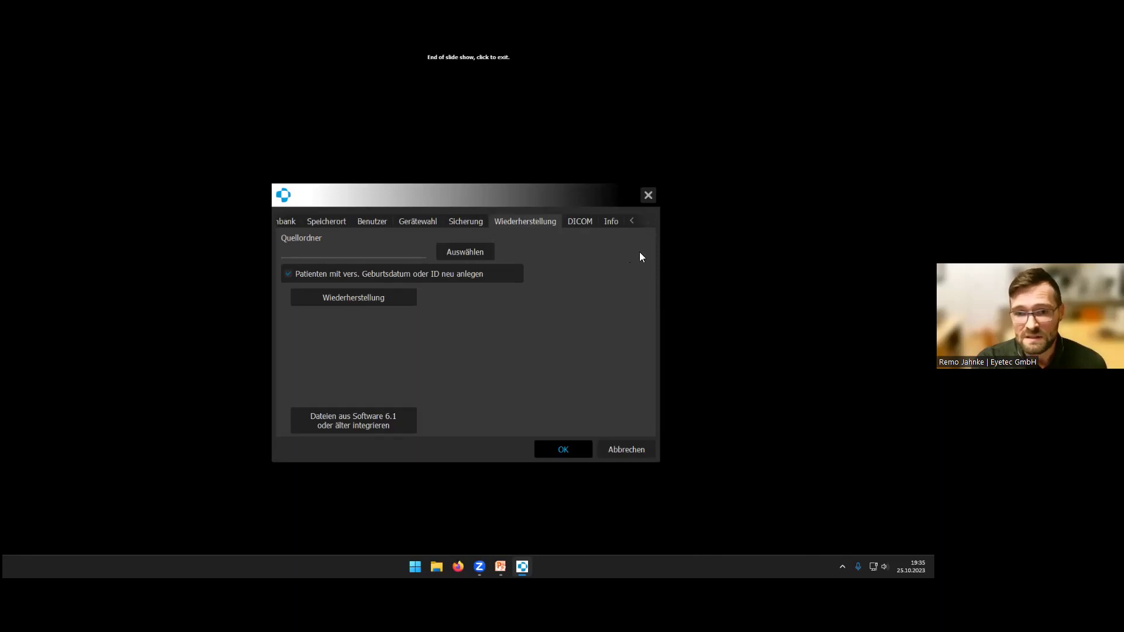
left_click(580, 223)
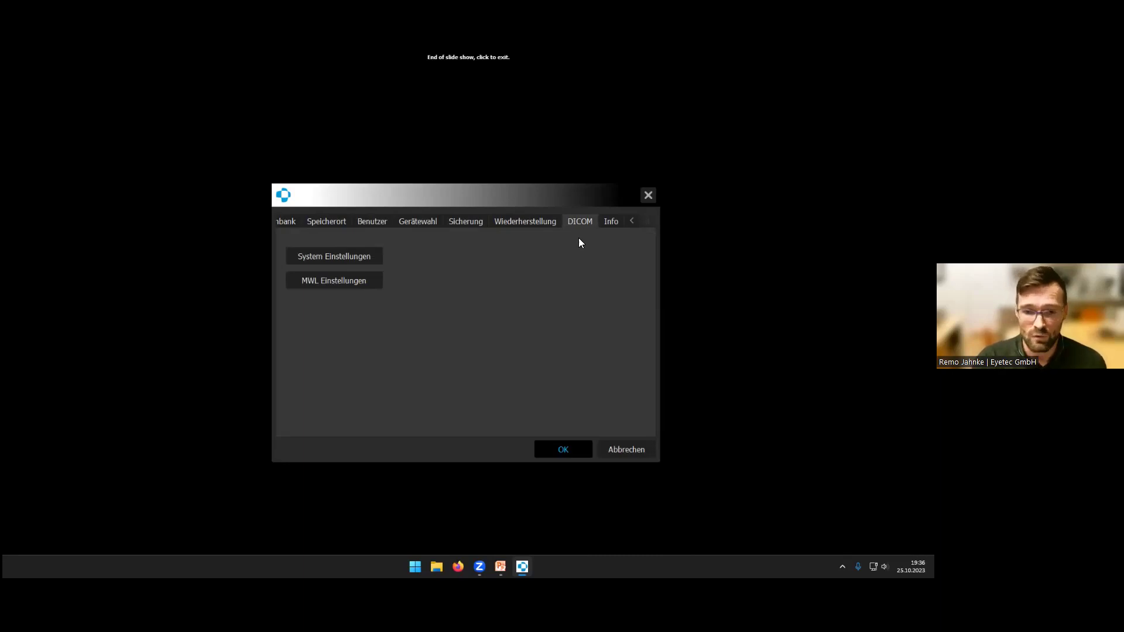
left_click(610, 222)
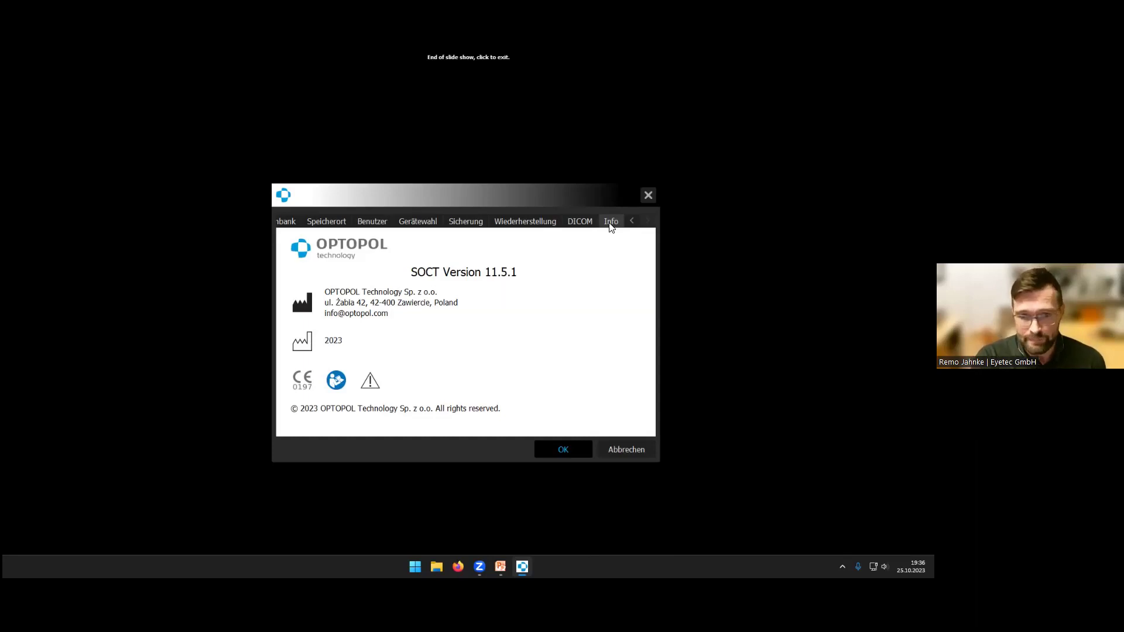
left_click(562, 450)
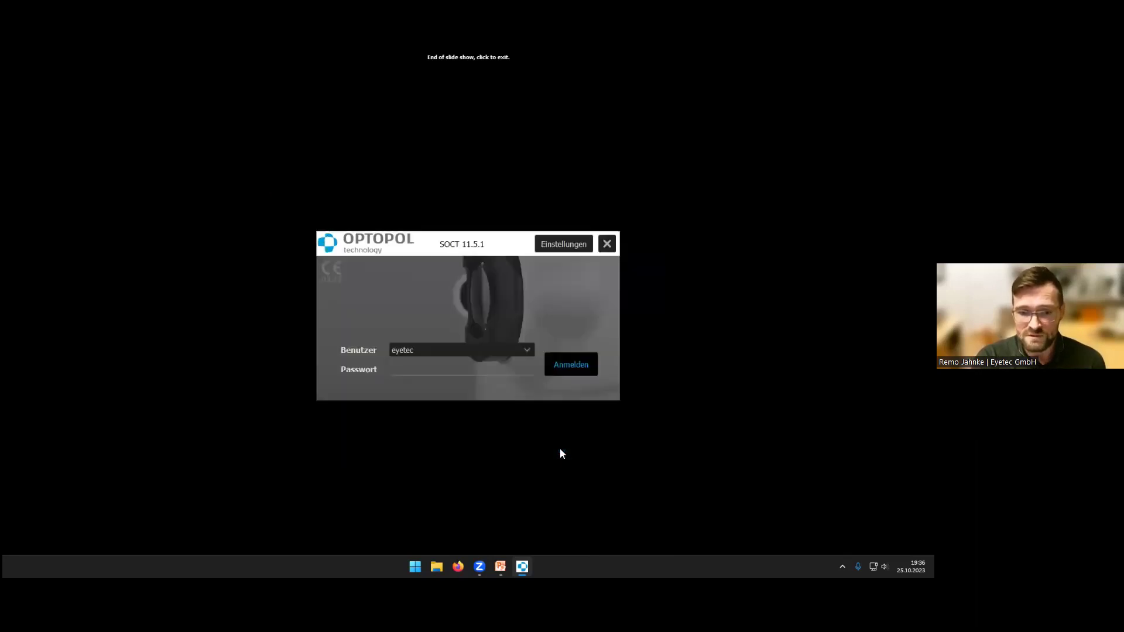
Step: Enter the account password for the eyetec user and log in
left_click(418, 373)
type("*****")
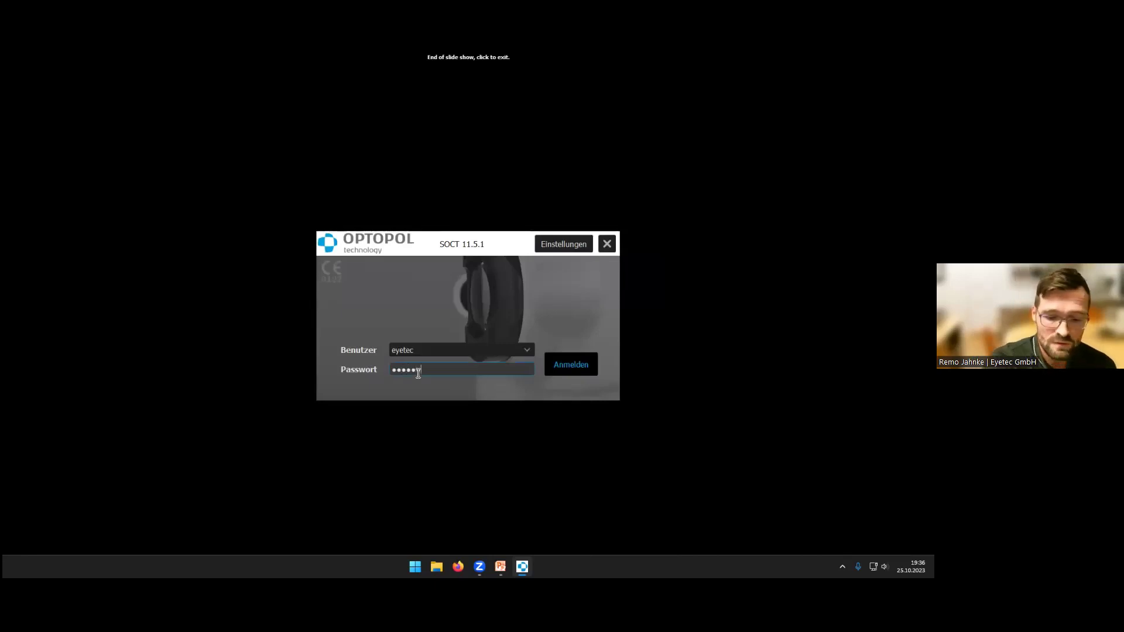
key("Return")
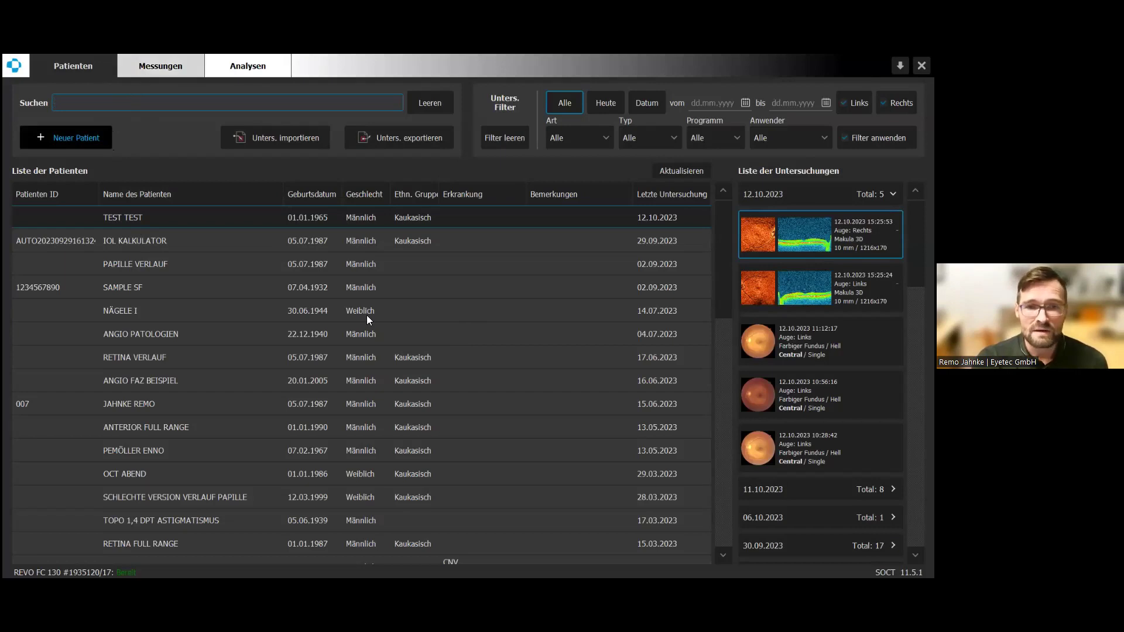
Step: Open the measurement view for the test patient and select the Glaukom protocol
key("Return")
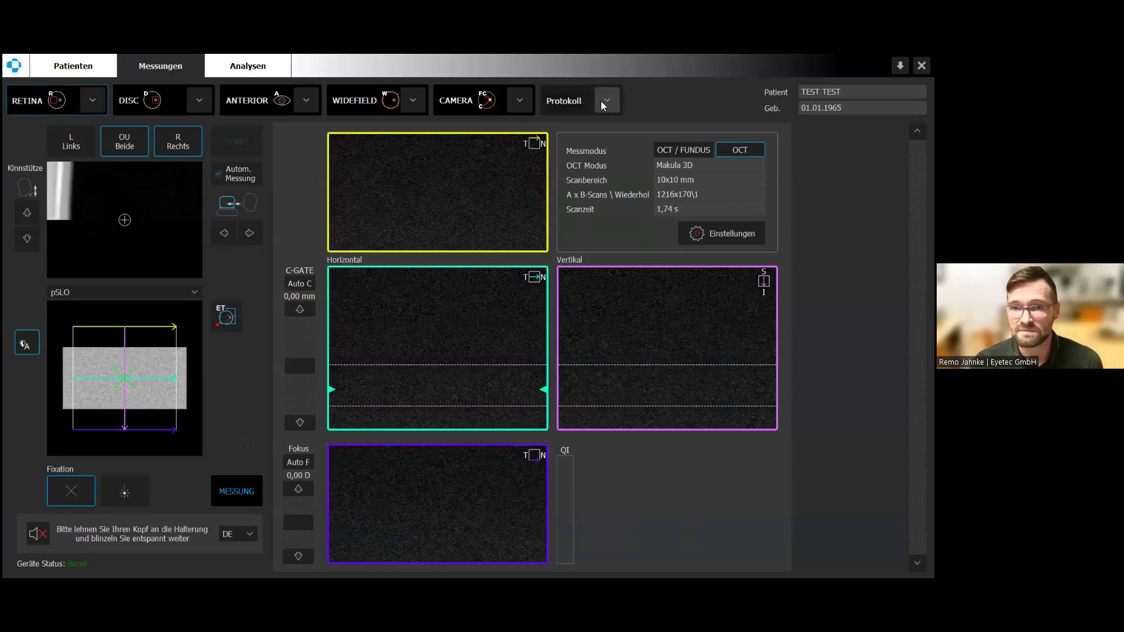
left_click(603, 101)
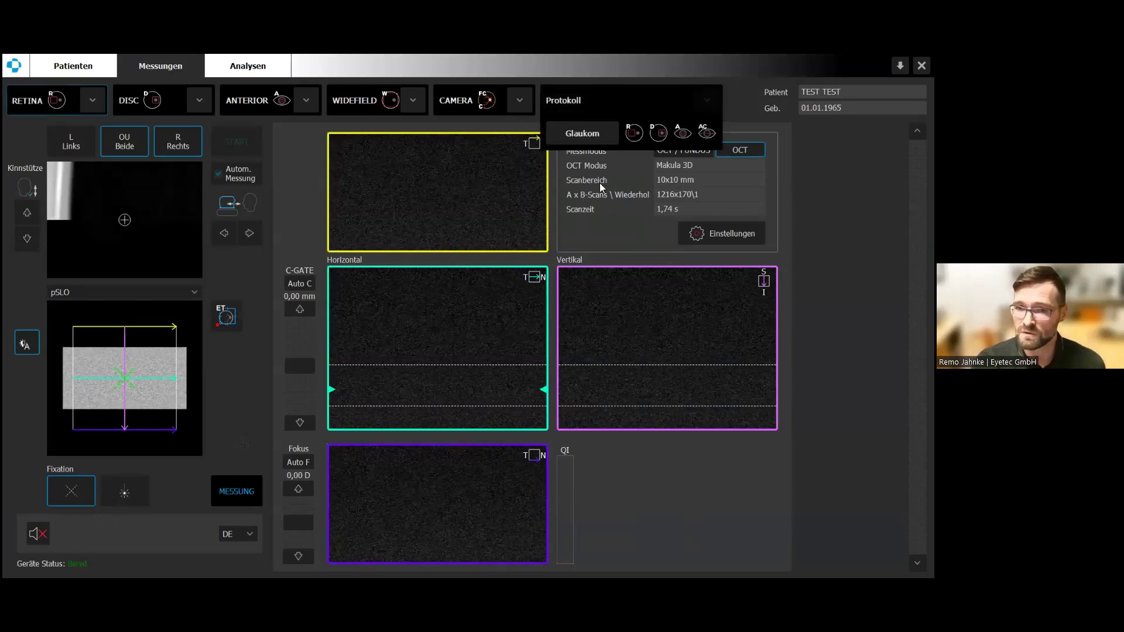
left_click(589, 135)
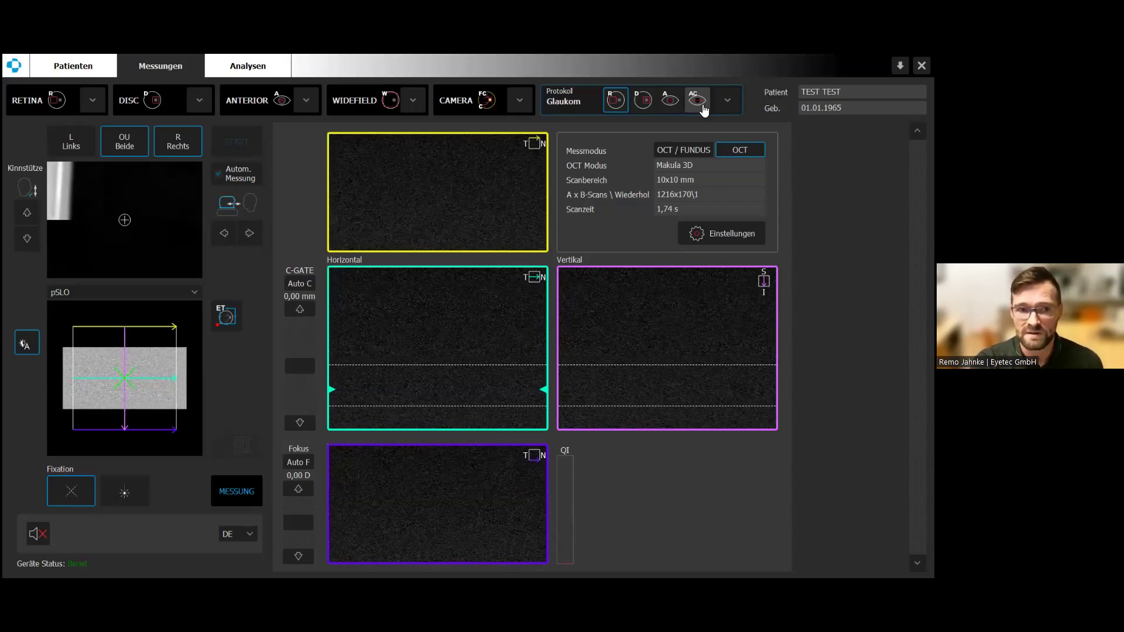
Step: Select the patient last examined on 15.06.2023 and open the right eye's 10 mm Makula 3D scan for analysis
left_click(47, 72)
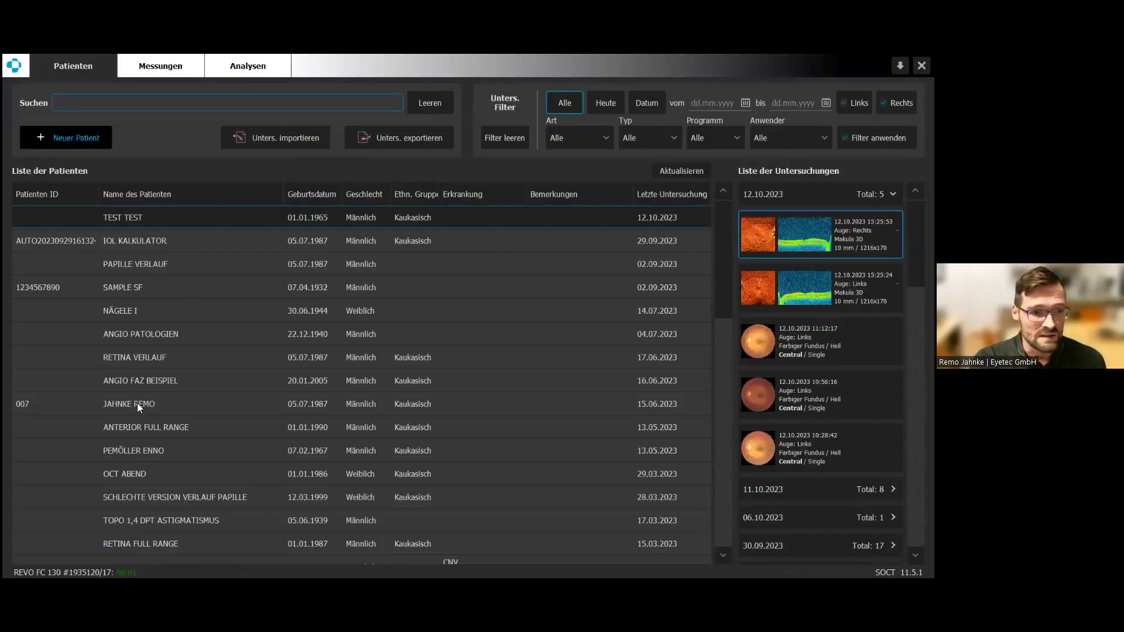
left_click(139, 405)
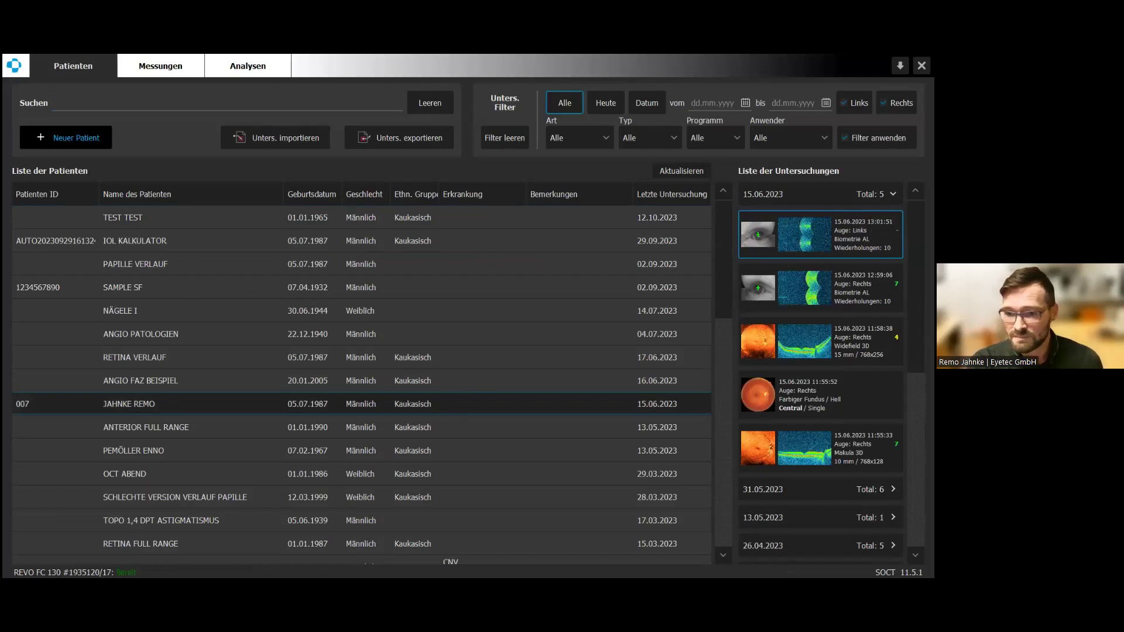
double_click(819, 448)
mouse_move(678, 367)
left_mouse_down()
mouse_move(550, 341)
mouse_move(670, 339)
left_mouse_up()
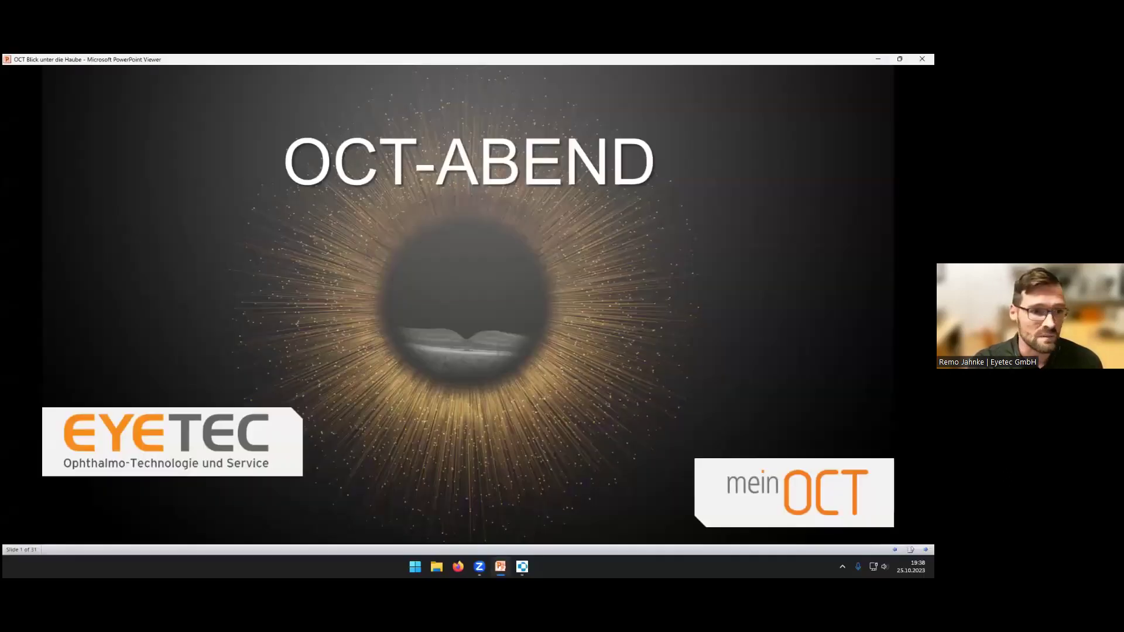
Step: Close the OCT presentation, view the folders on drive C: in the file manager and close it again
key("Escape")
left_click(343, 333)
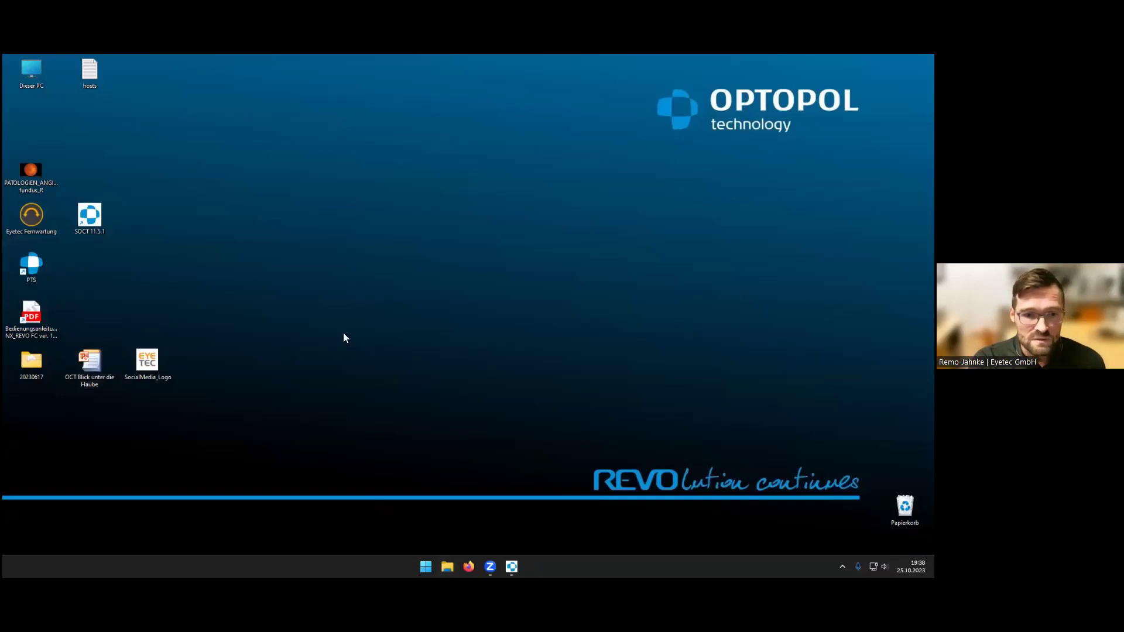
key("super+e")
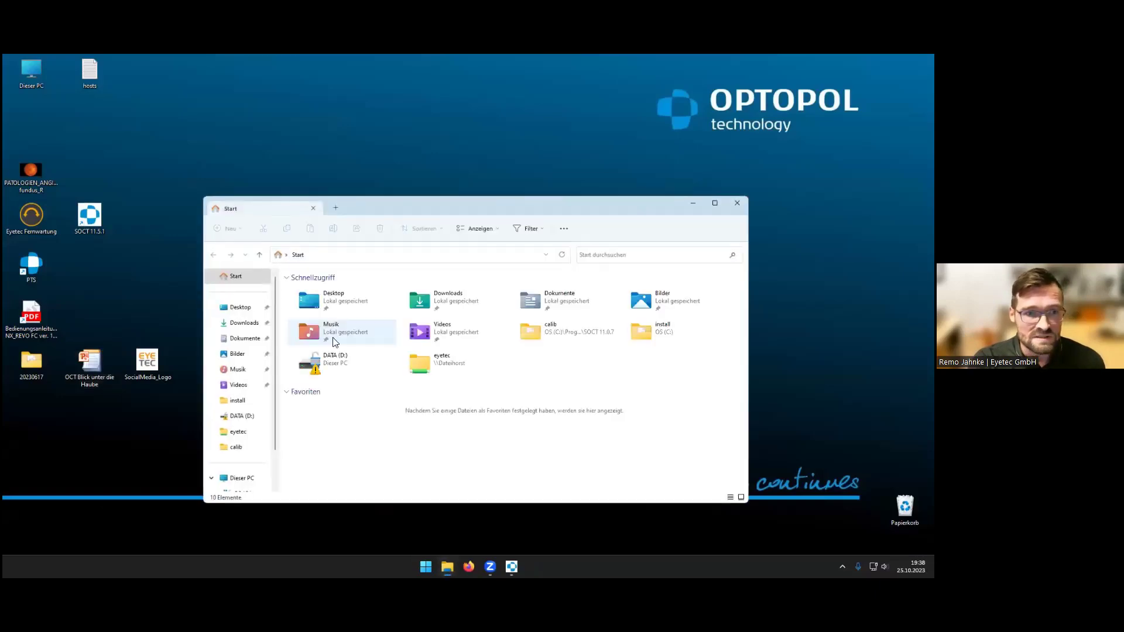
left_click(240, 476)
double_click(351, 303)
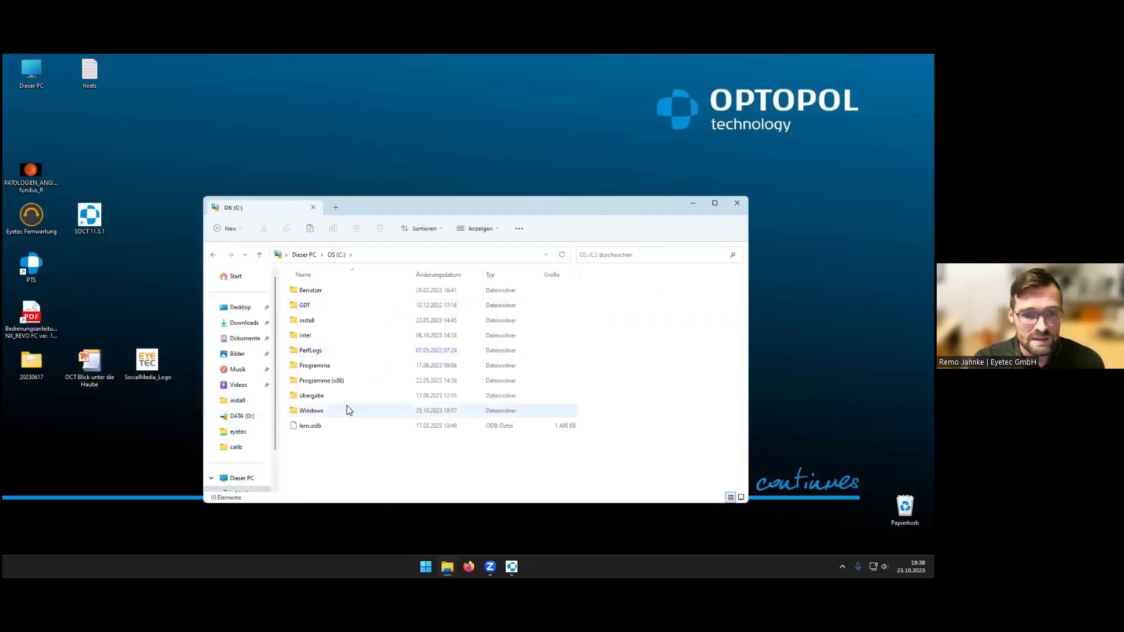
left_click(737, 203)
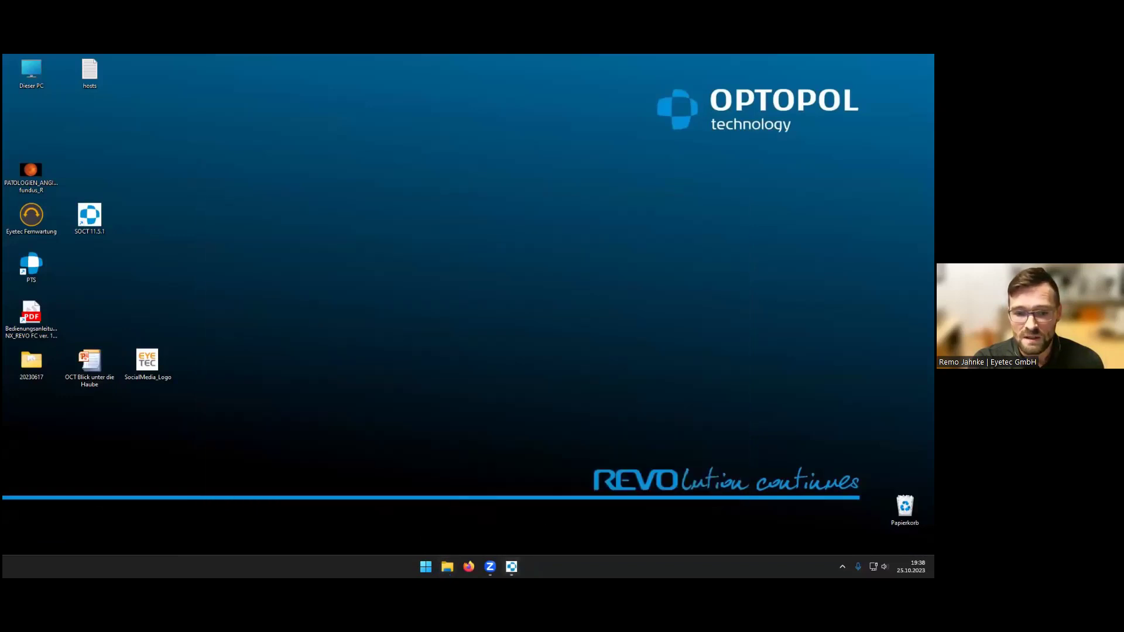
Step: Switch back to SOCT and transfer the macula analysis as a PDF report using the Makula transfer
key("alt+Tab")
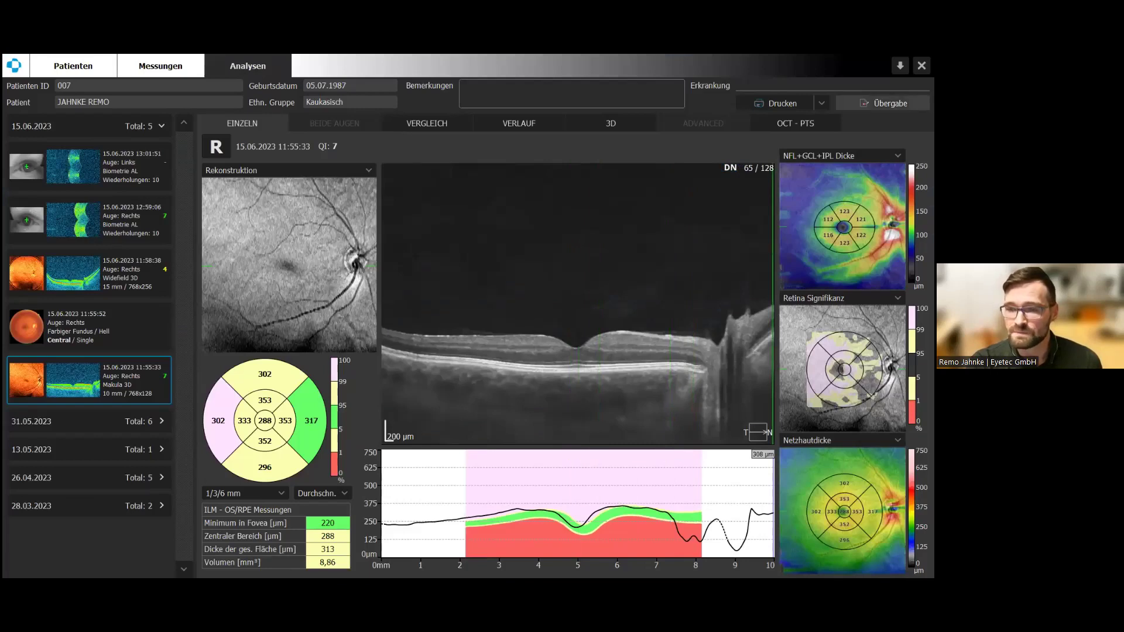
left_click(891, 103)
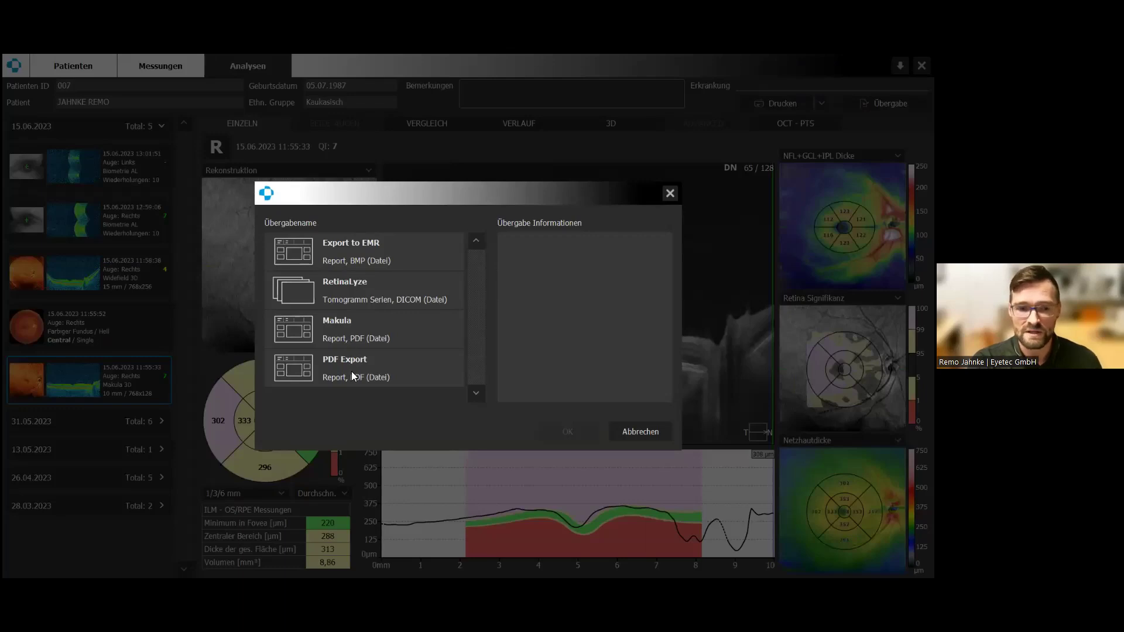
left_click(346, 337)
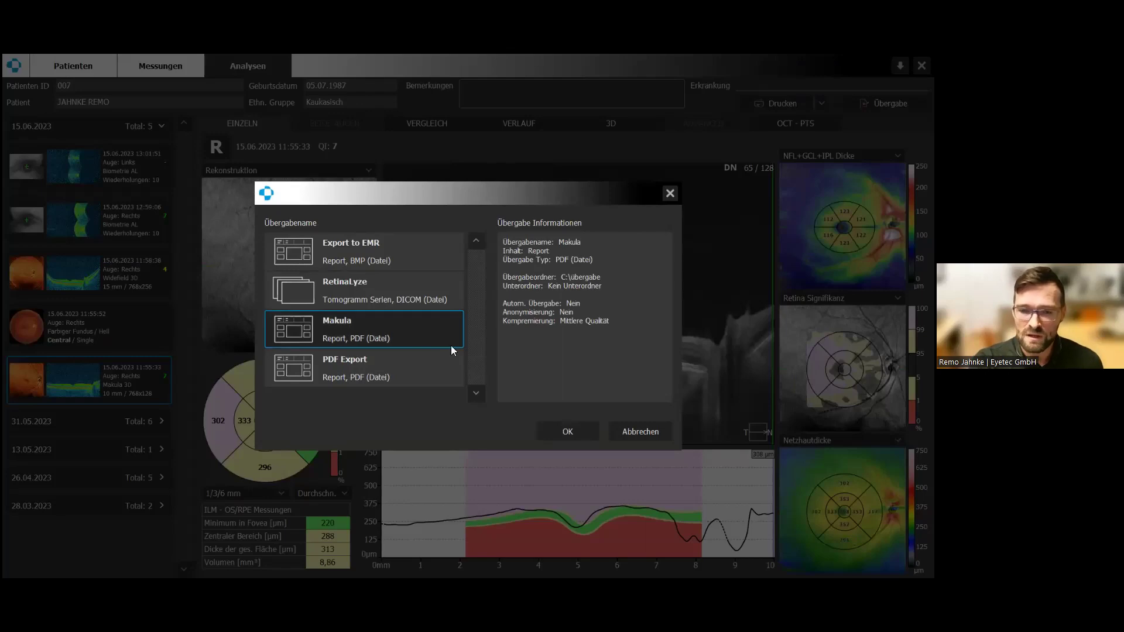
left_click(553, 439)
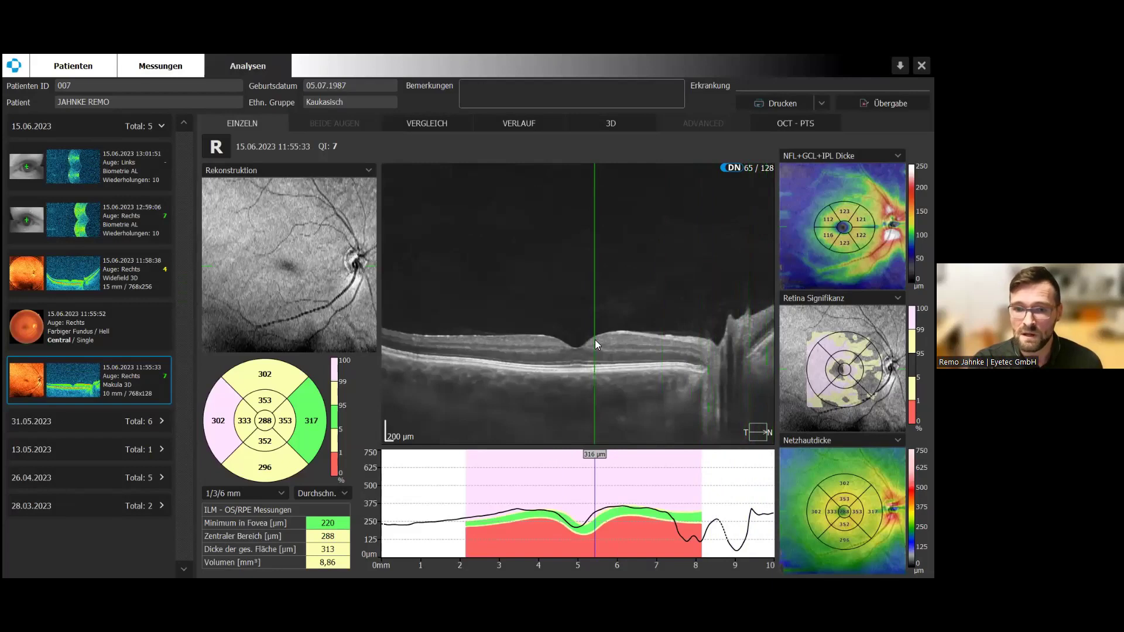
Step: Change the displayed B-scan to slice 79 of 128 and transfer the analysis again with the Makula transfer
scroll(593, 345, "down", 10)
scroll(594, 345, "down", 4)
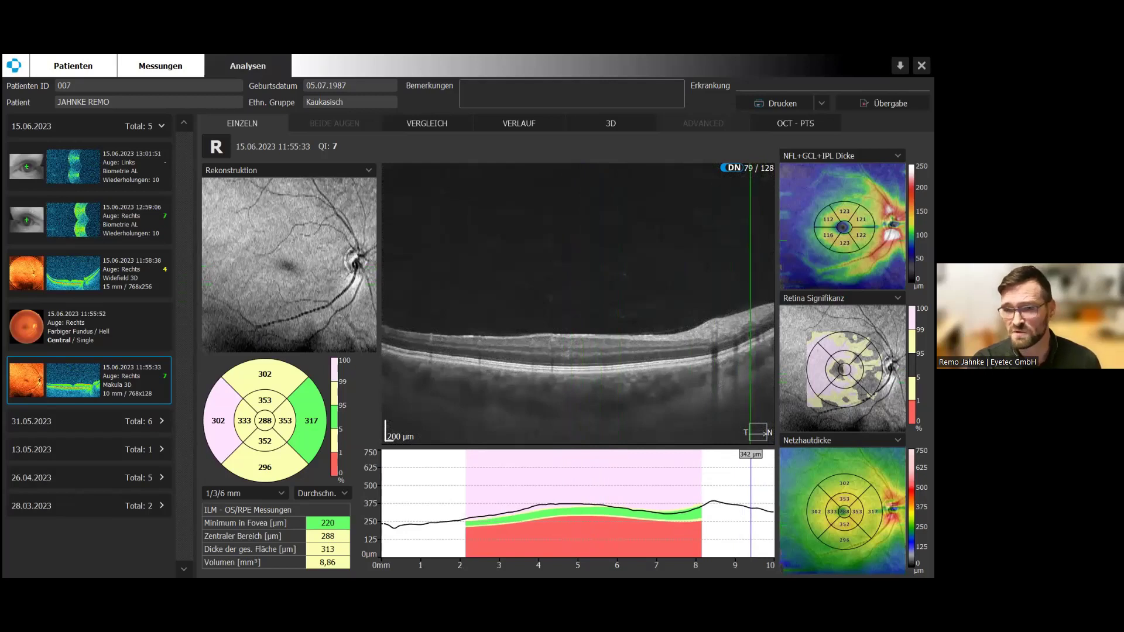
left_click(886, 103)
left_click(341, 333)
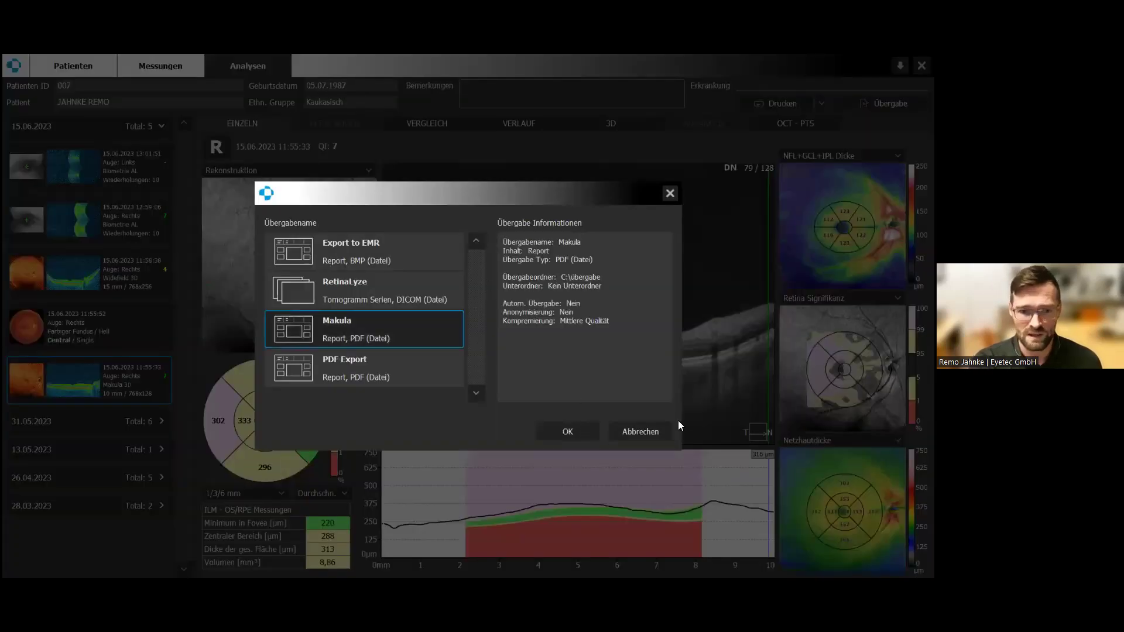
left_click(576, 436)
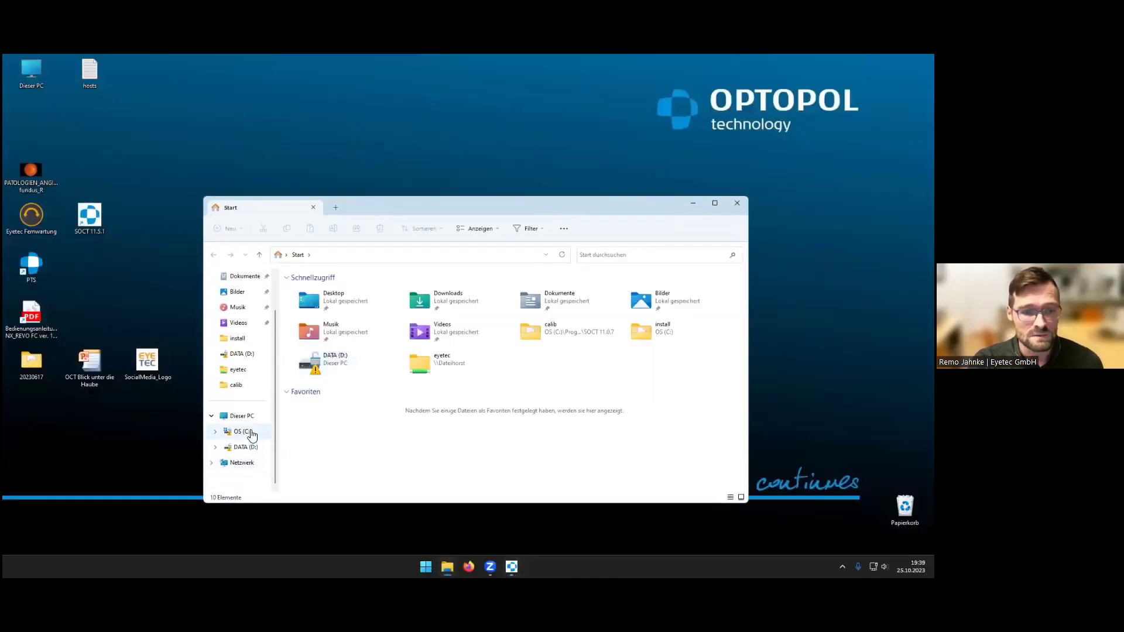
Step: Open the übergabe folder on drive C: and delete the four older PDF reports whose names begin with AUTO
left_click(243, 431)
double_click(320, 396)
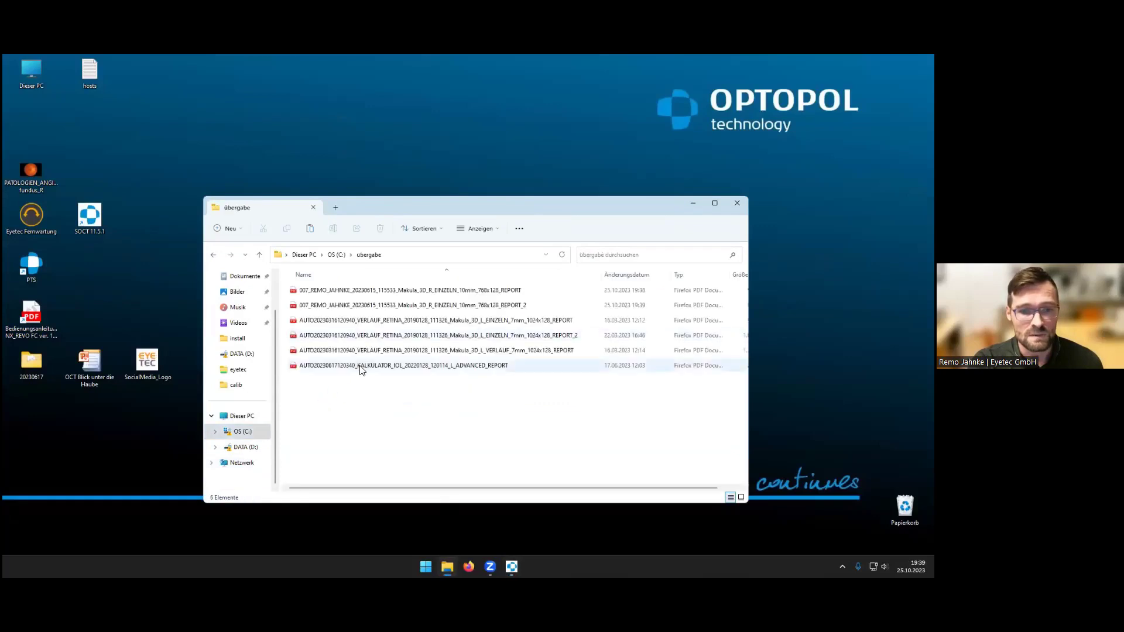
left_click_drag(336, 401, 337, 319)
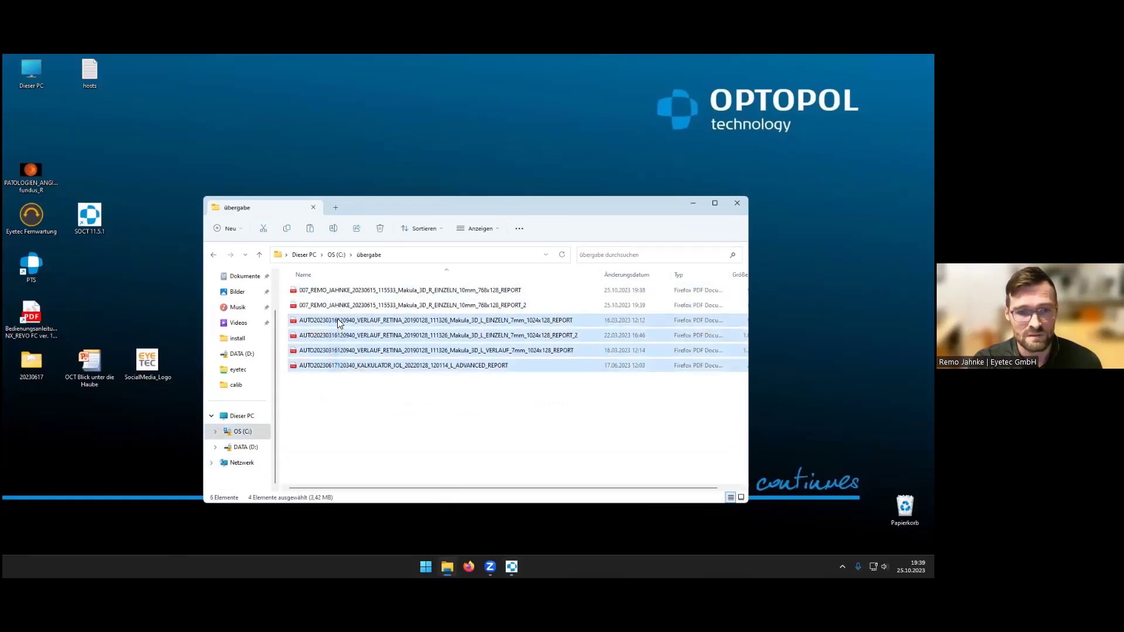
right_click(338, 322)
left_click(429, 331)
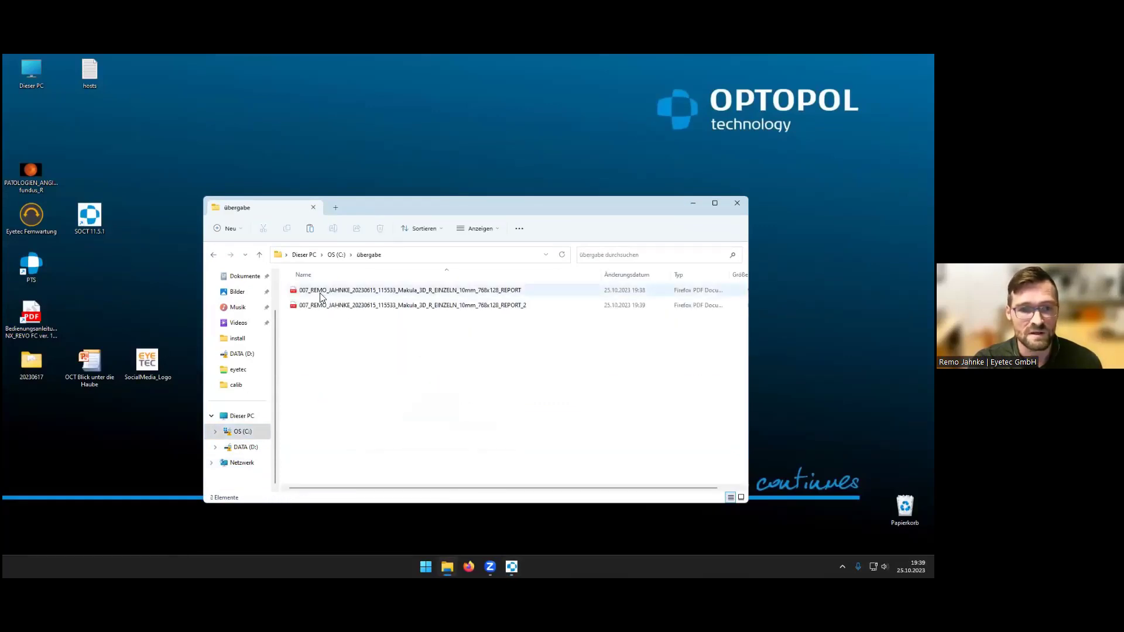
Step: Open the exported macula report ending in REPORT_2 and minimize the file manager to view it
double_click(348, 310)
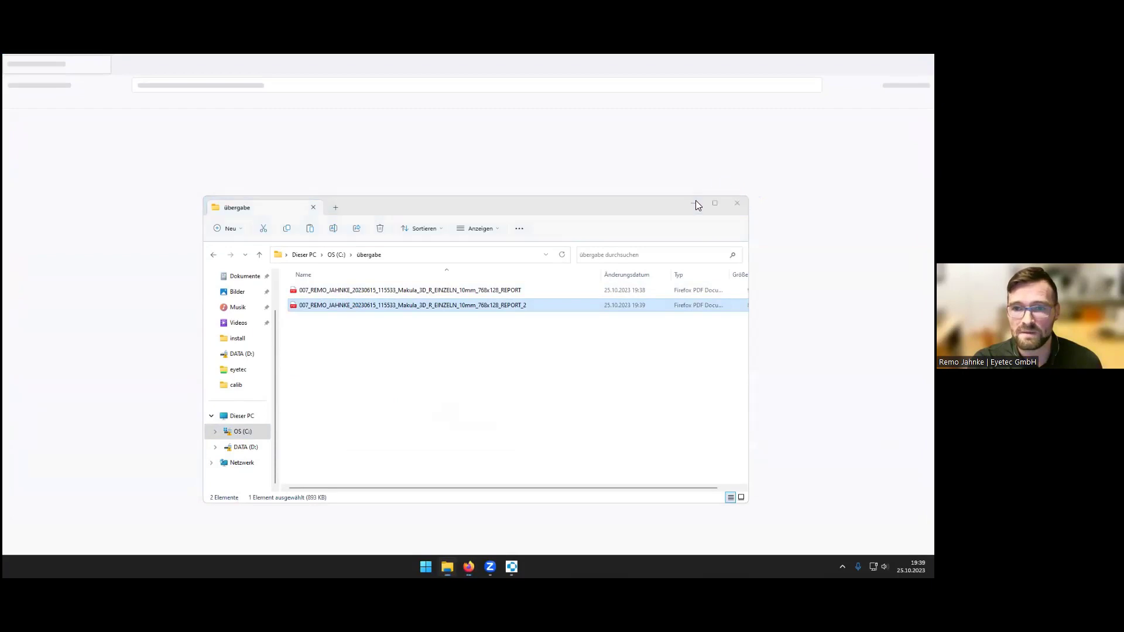
left_click(693, 203)
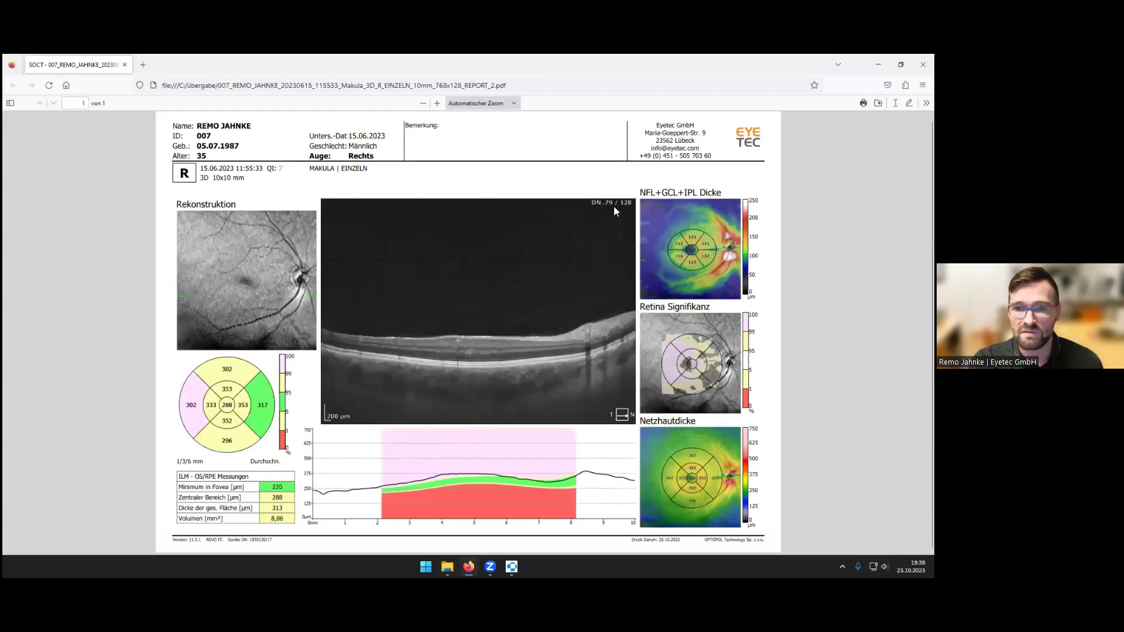